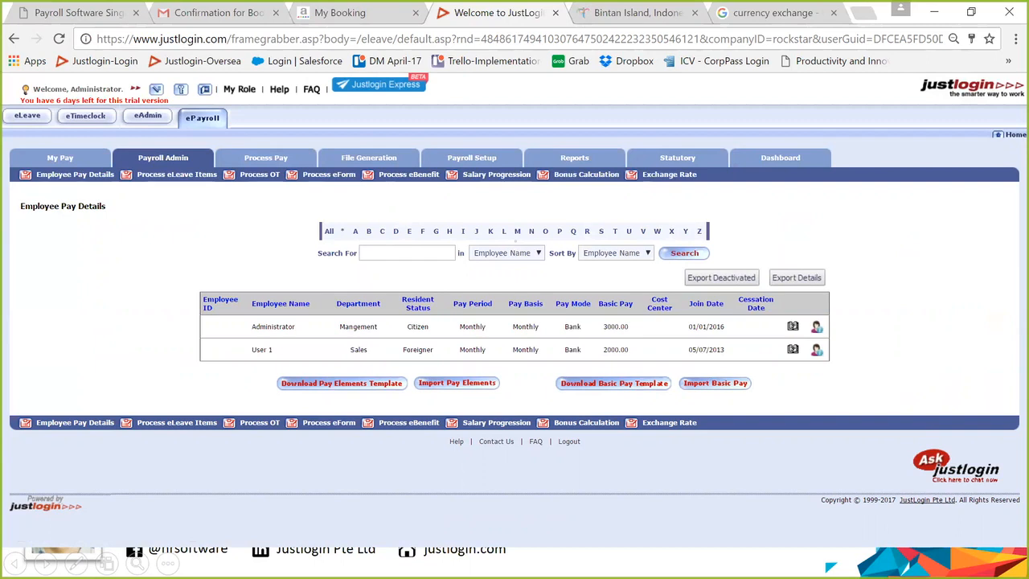
# Open the Administrator employee's pay details and examine the pay element types, the Prorated and CPF/SDL columns, and the overtime section
pyautogui.click(792, 326)
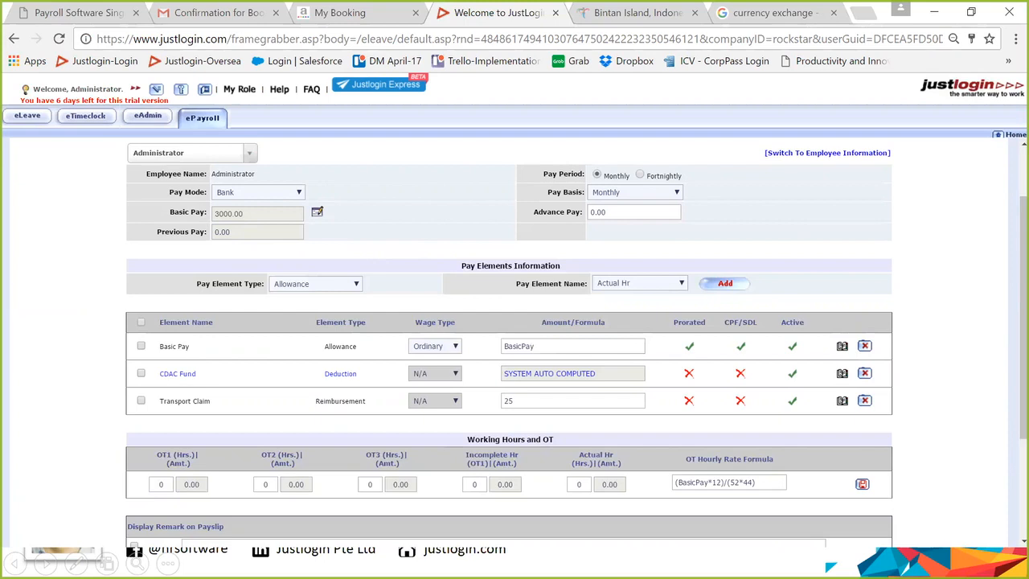
pyautogui.click(317, 285)
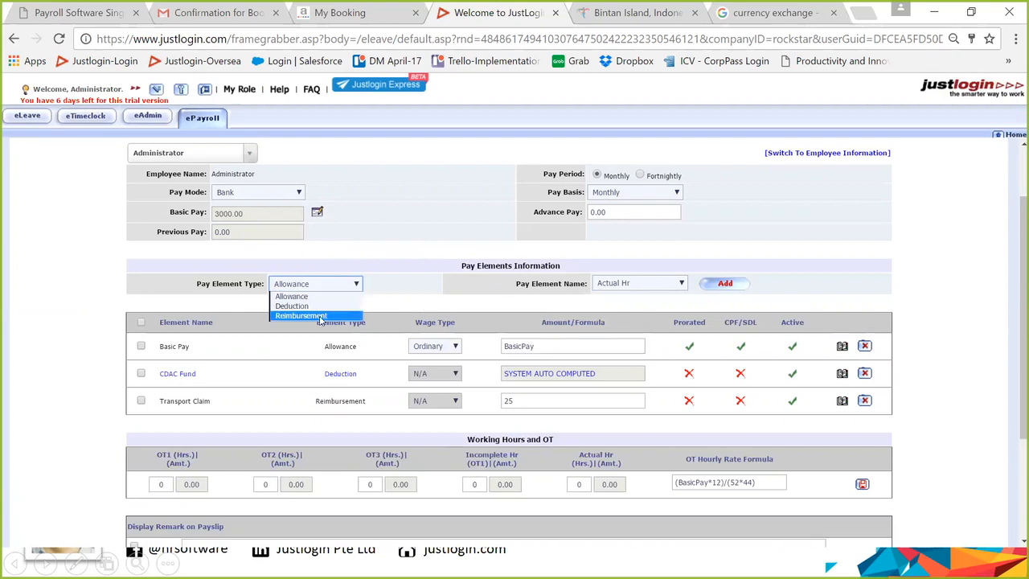
pyautogui.click(339, 343)
pyautogui.moveTo(190, 346); pyautogui.dragTo(155, 351)
pyautogui.moveTo(723, 323); pyautogui.dragTo(755, 323)
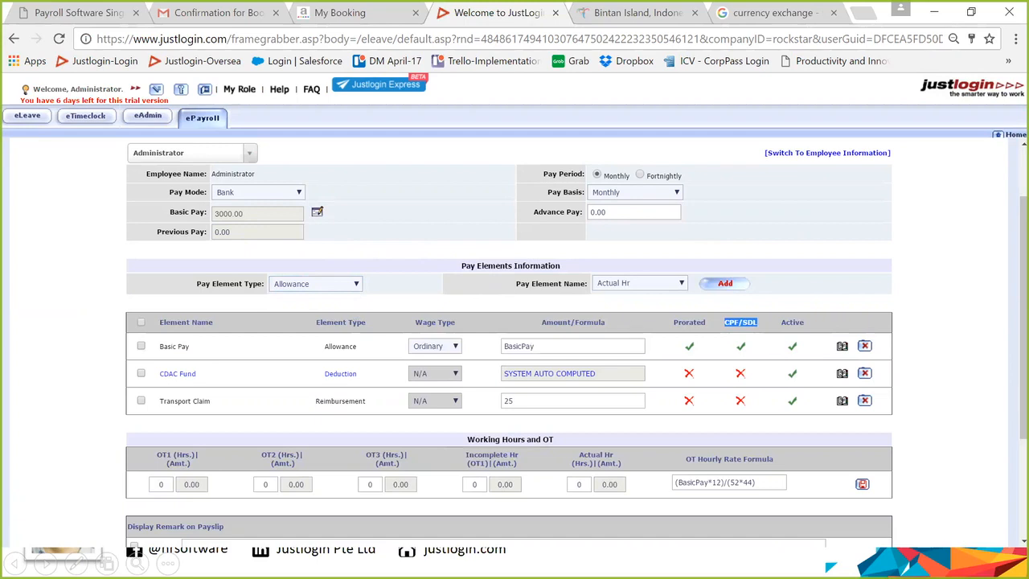
pyautogui.moveTo(707, 322); pyautogui.dragTo(686, 323)
pyautogui.scroll(-2, 462, 302)
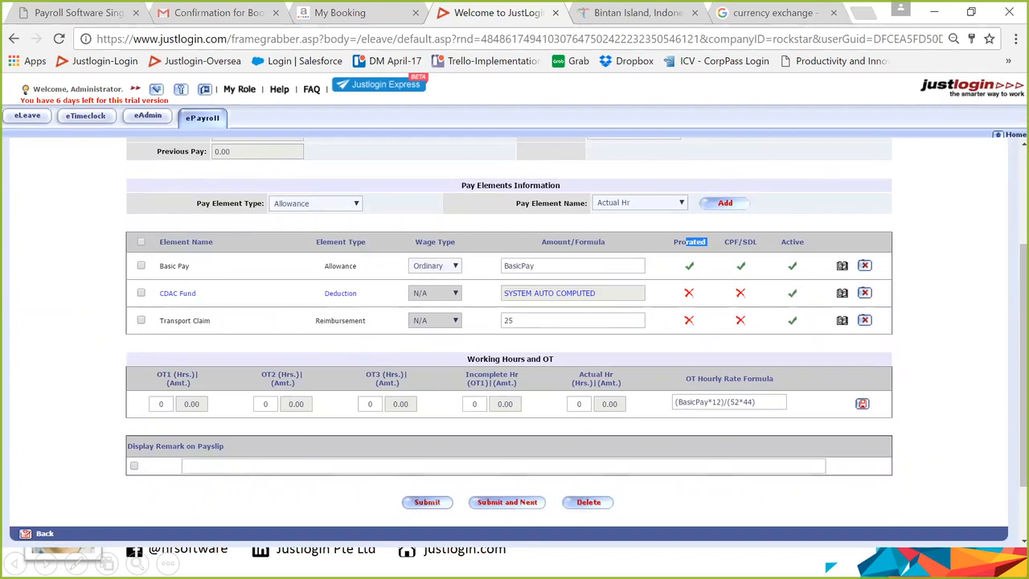
pyautogui.scroll(2, 514, 337)
pyautogui.scroll(-3, 514, 337)
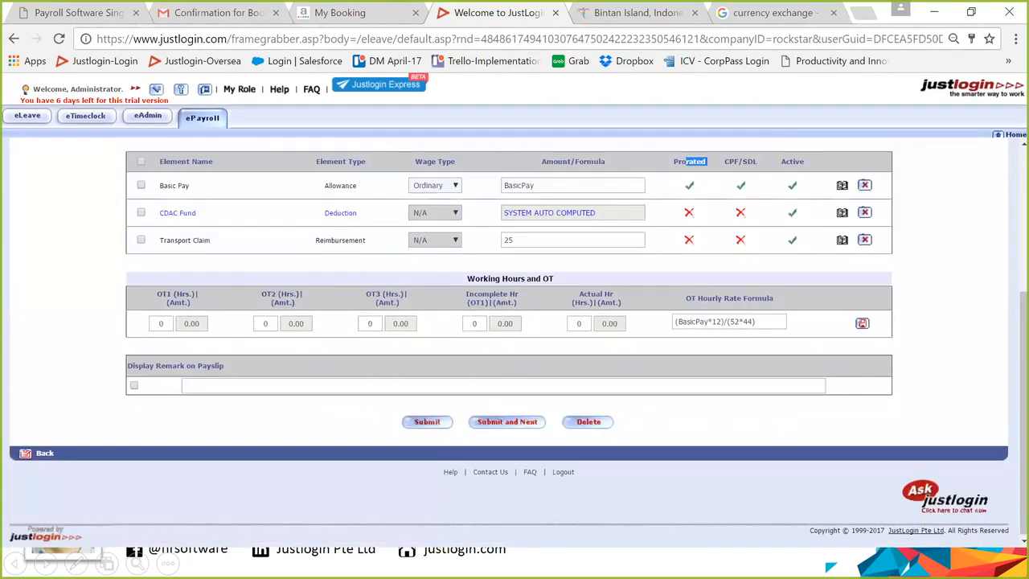
pyautogui.scroll(5, 514, 337)
pyautogui.scroll(-5, 555, 348)
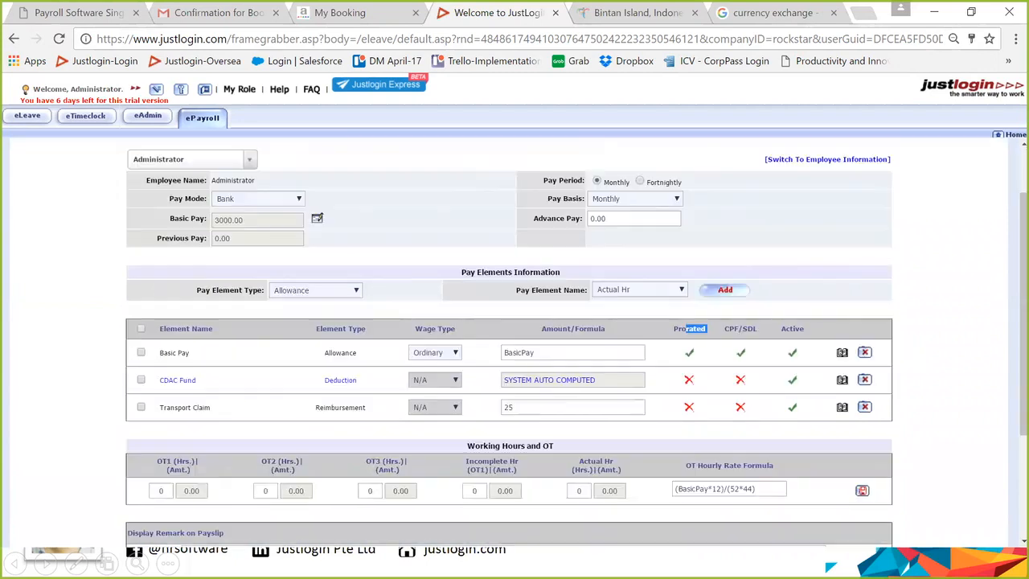
# Go to User 1's pay information and review the pay elements
pyautogui.scroll(2, 556, 348)
pyautogui.scroll(3, 608, 353)
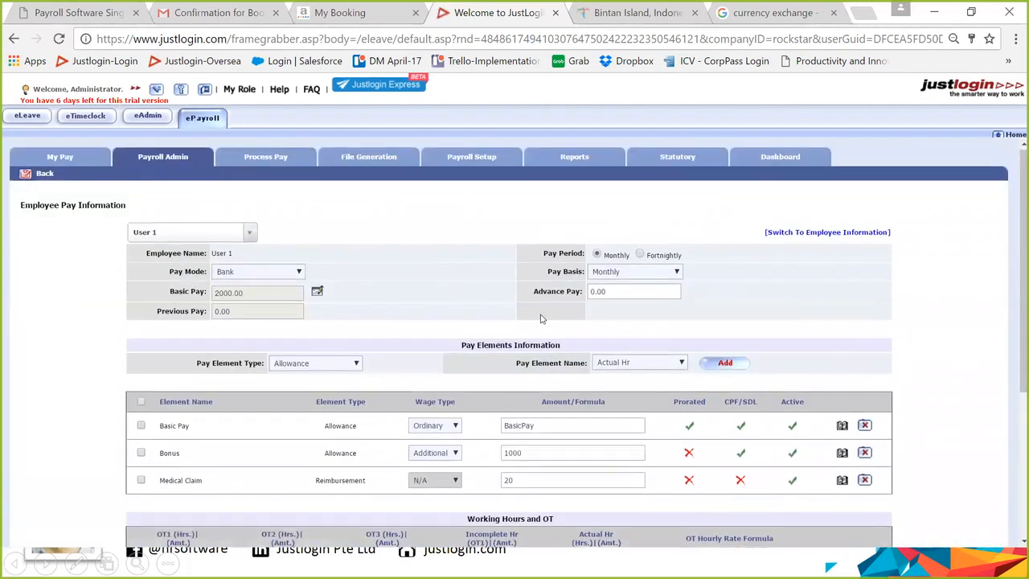
pyautogui.scroll(-2, 631, 265)
pyautogui.scroll(2, 515, 338)
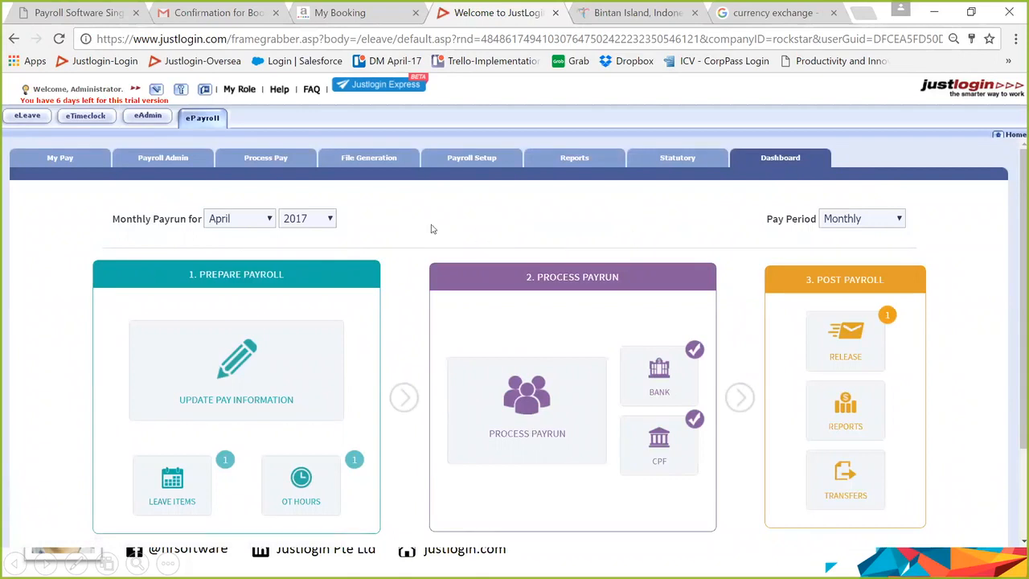
# Go from the dashboard to payrun processing and open the new payrun form
pyautogui.click(527, 406)
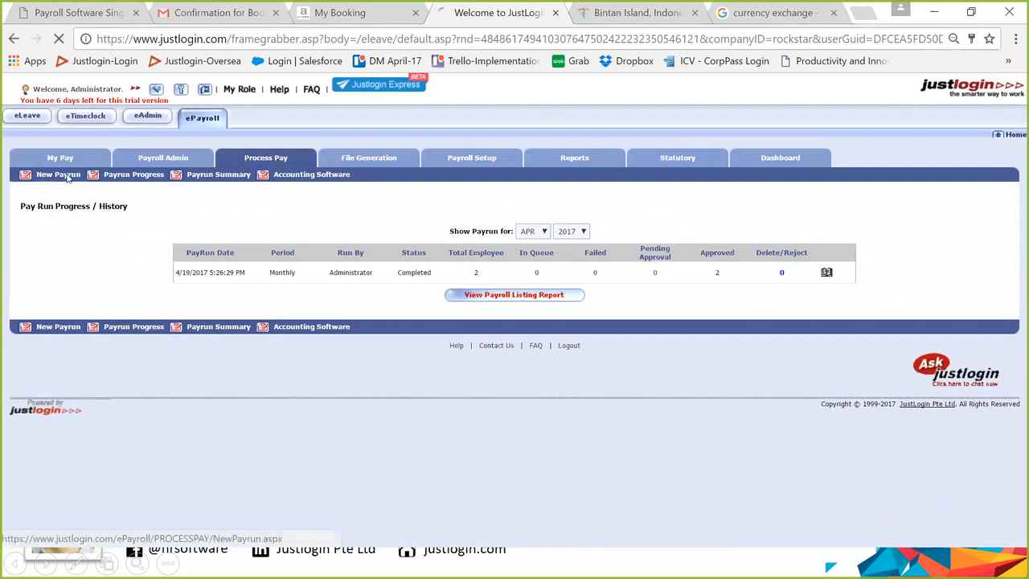
pyautogui.click(64, 175)
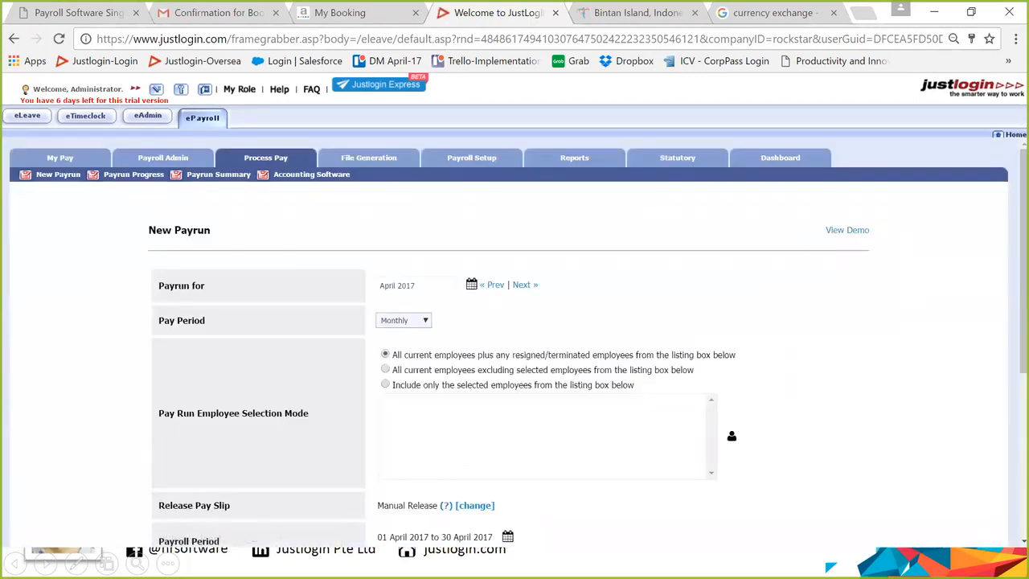
pyautogui.scroll(-1, 450, 233)
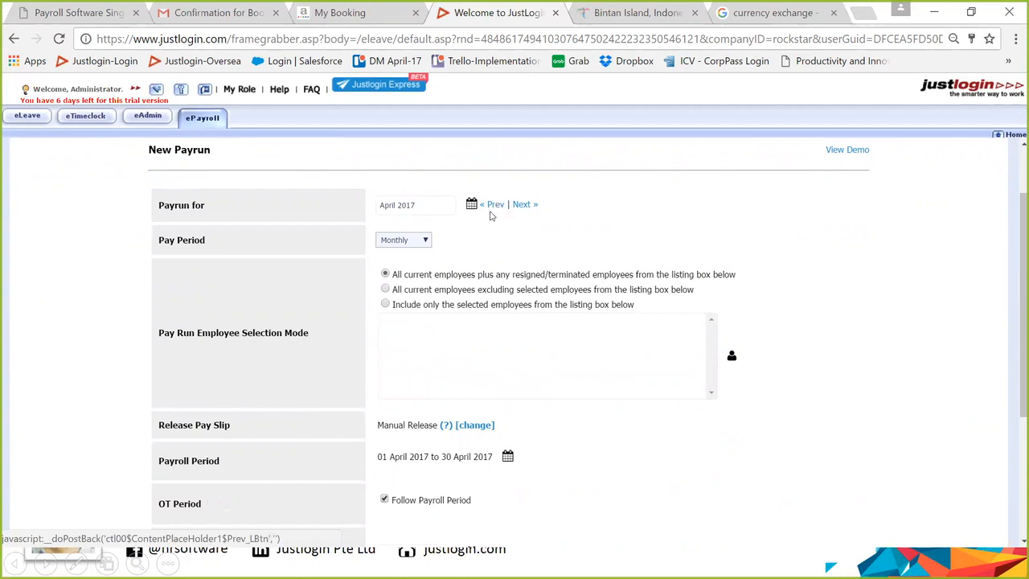
# Switch the new payrun's pay period to Adhoc and set it back to Monthly
pyautogui.click(411, 239)
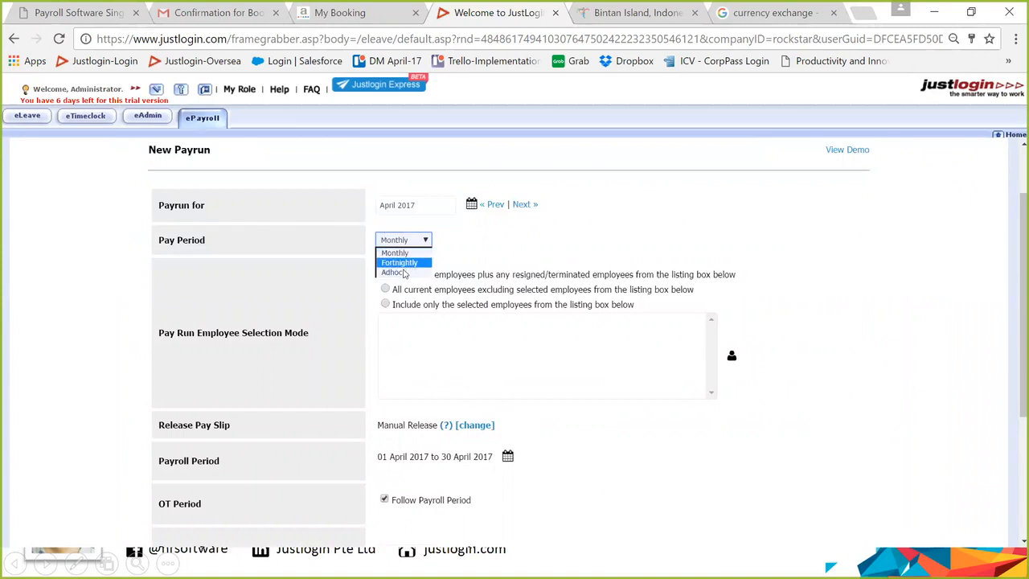
pyautogui.click(404, 273)
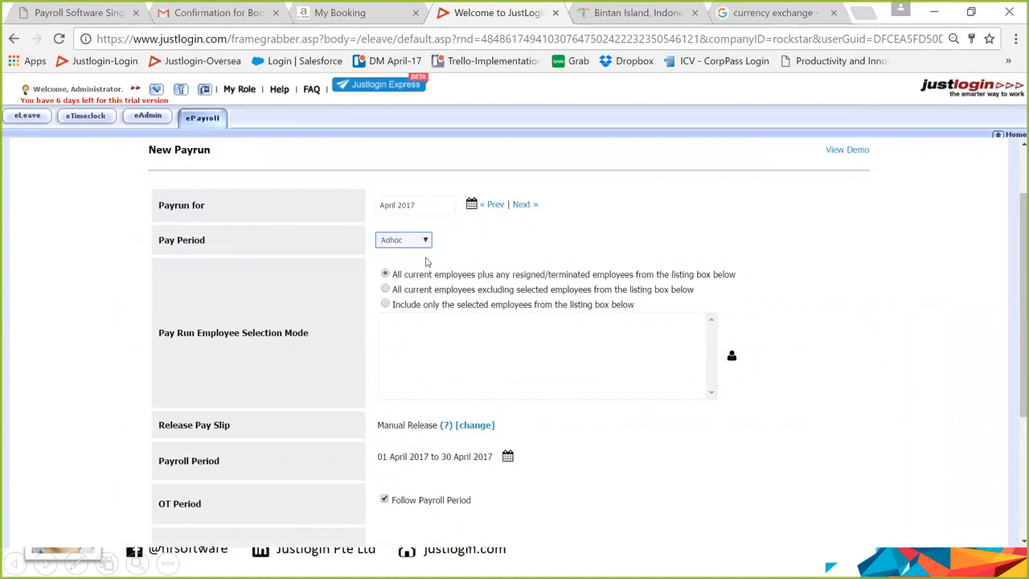
pyautogui.click(413, 244)
pyautogui.click(407, 253)
# Review the payrun's employee selection mode and payroll period, and expand the payslip release options
pyautogui.moveTo(404, 274); pyautogui.dragTo(476, 275)
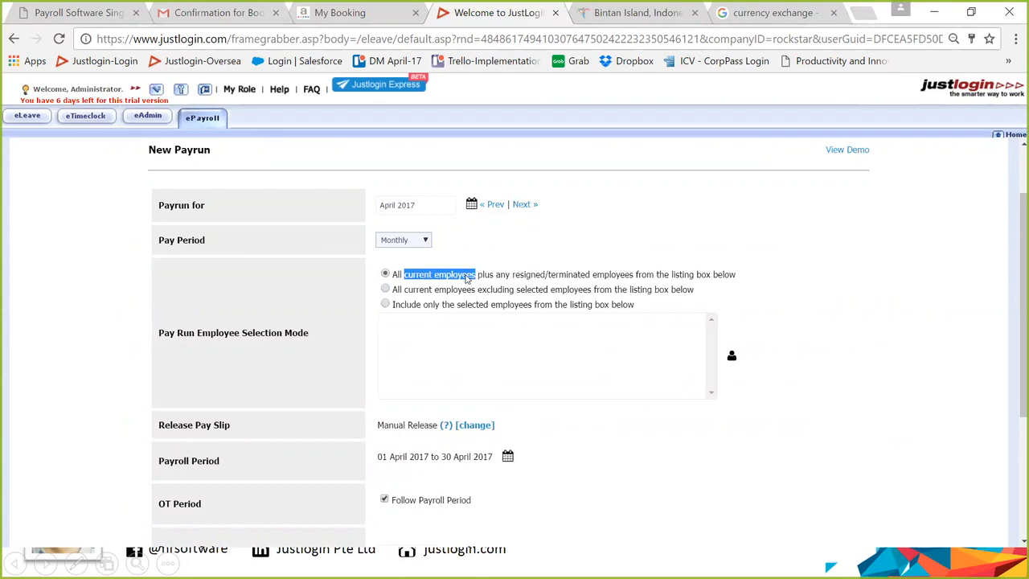
pyautogui.scroll(-1, 587, 338)
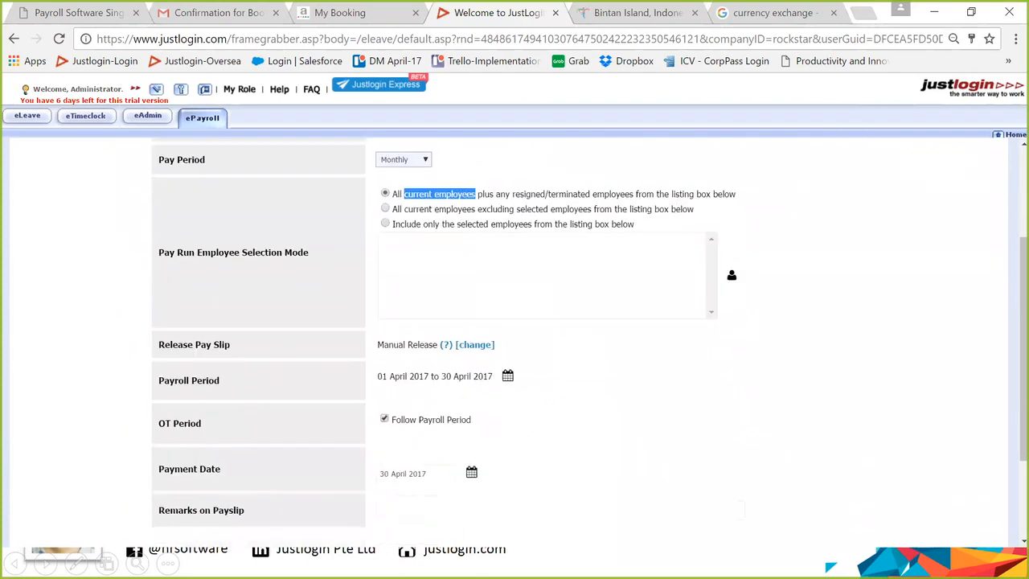
pyautogui.moveTo(376, 360); pyautogui.dragTo(484, 376)
pyautogui.click(542, 355)
pyautogui.click(471, 346)
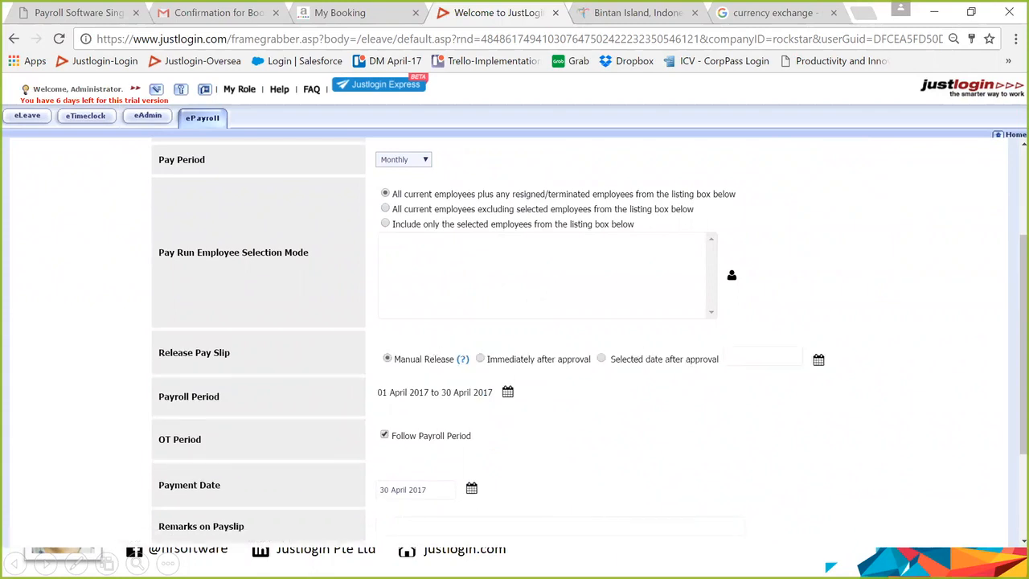
pyautogui.moveTo(400, 359); pyautogui.dragTo(452, 359)
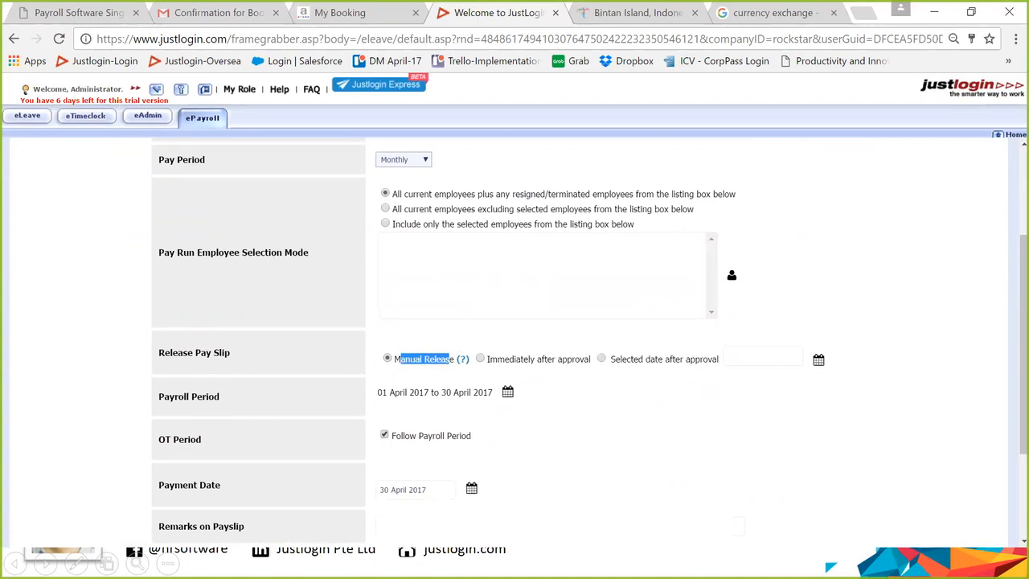
pyautogui.scroll(-1, 515, 337)
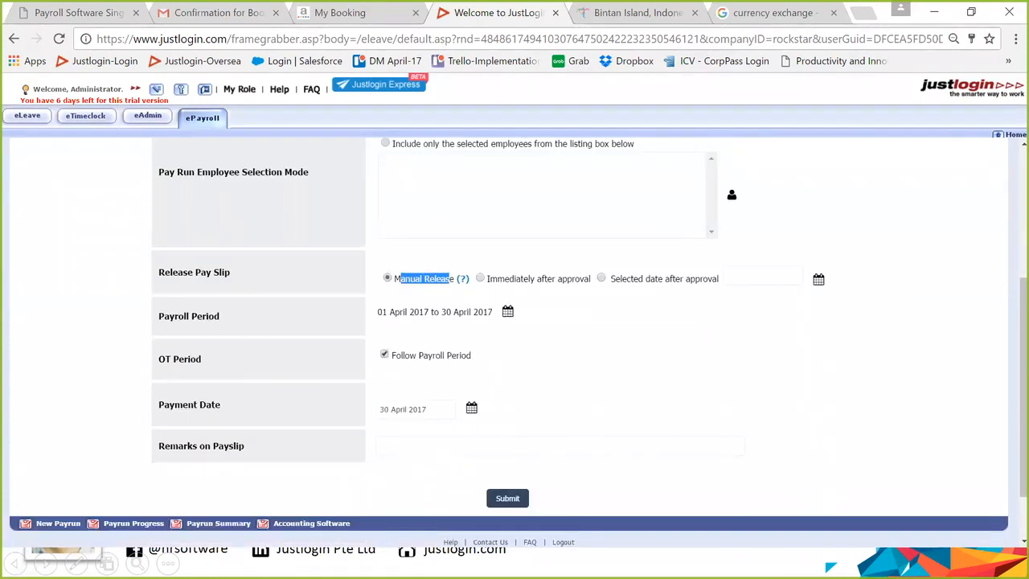
pyautogui.scroll(3, 441, 193)
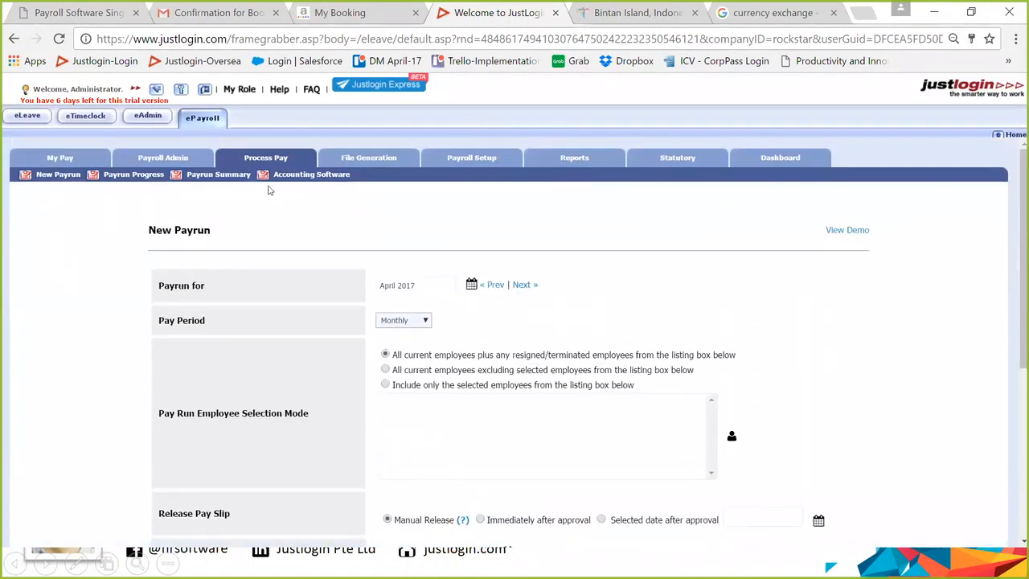
# Open the April 2017 payrun progress history and examine its columns, including In Queue, Failed and Pending Approval
pyautogui.click(151, 178)
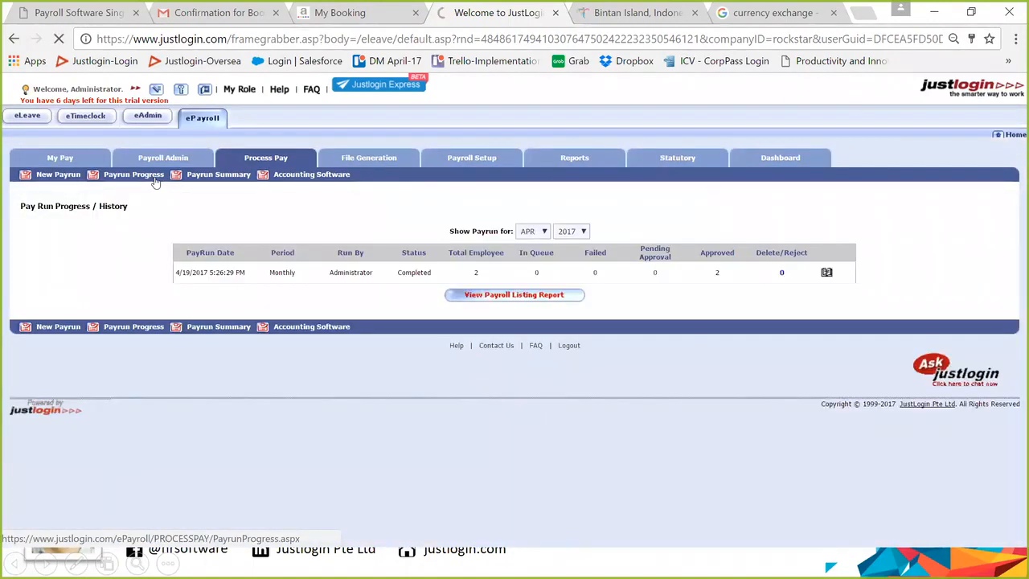
pyautogui.click(779, 158)
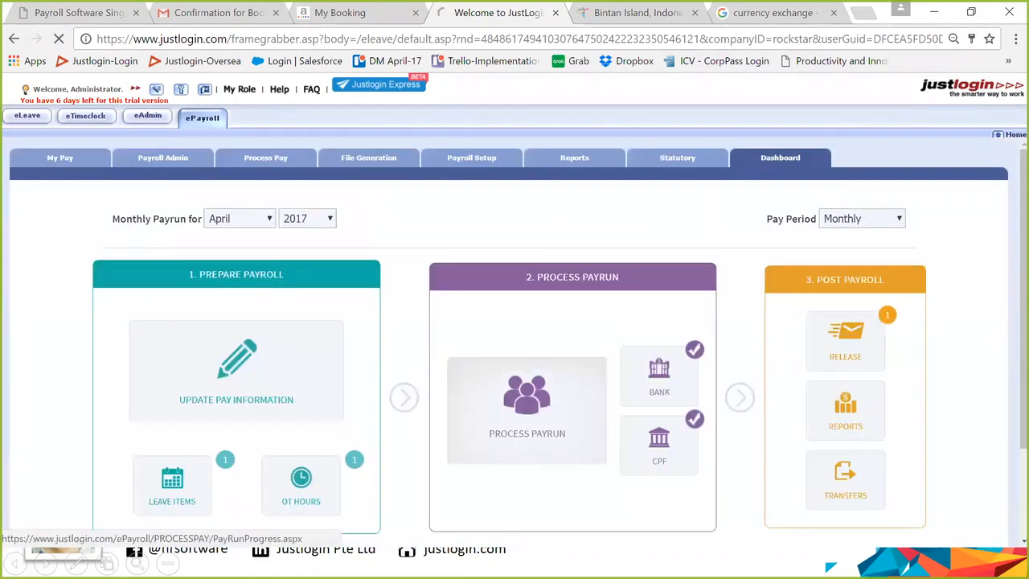
pyautogui.click(526, 410)
pyautogui.moveTo(129, 211); pyautogui.dragTo(10, 216)
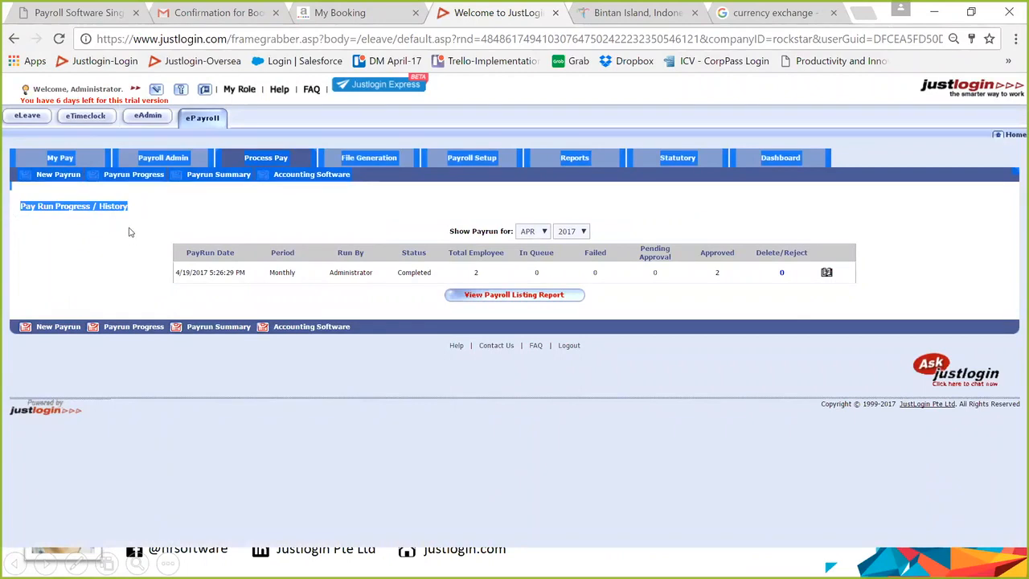
pyautogui.click(526, 272)
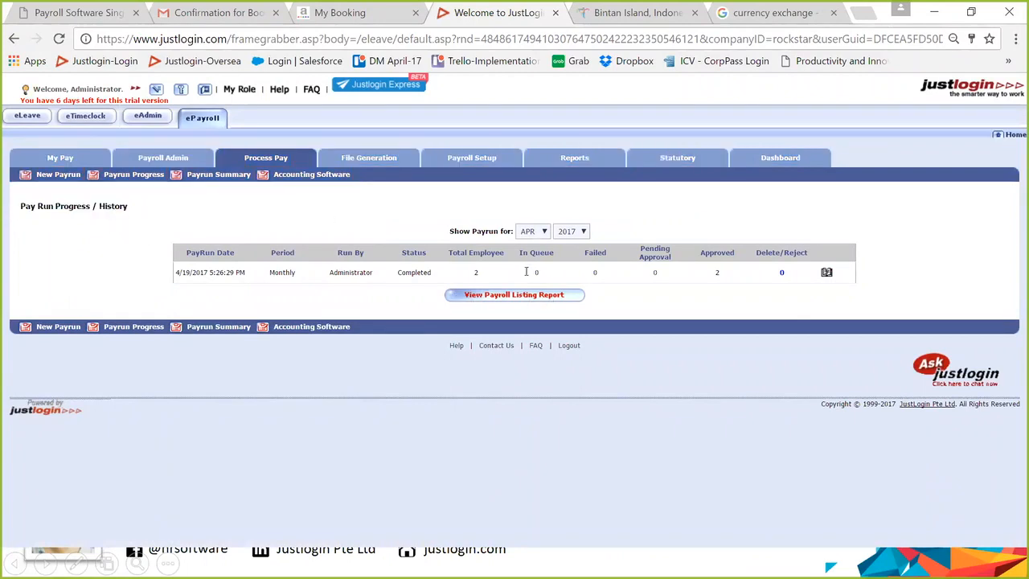
pyautogui.tripleClick(641, 253)
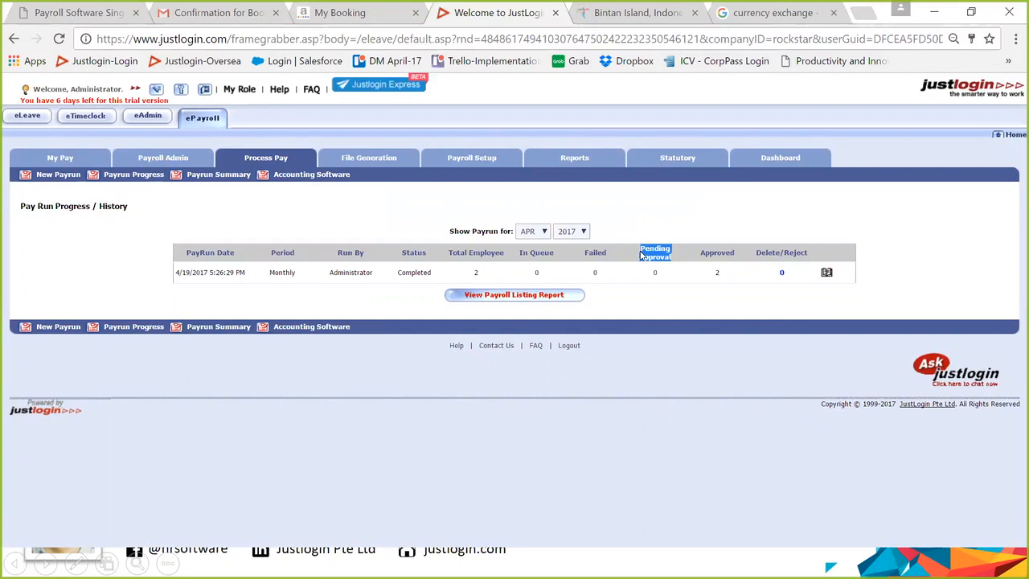
pyautogui.click(599, 254)
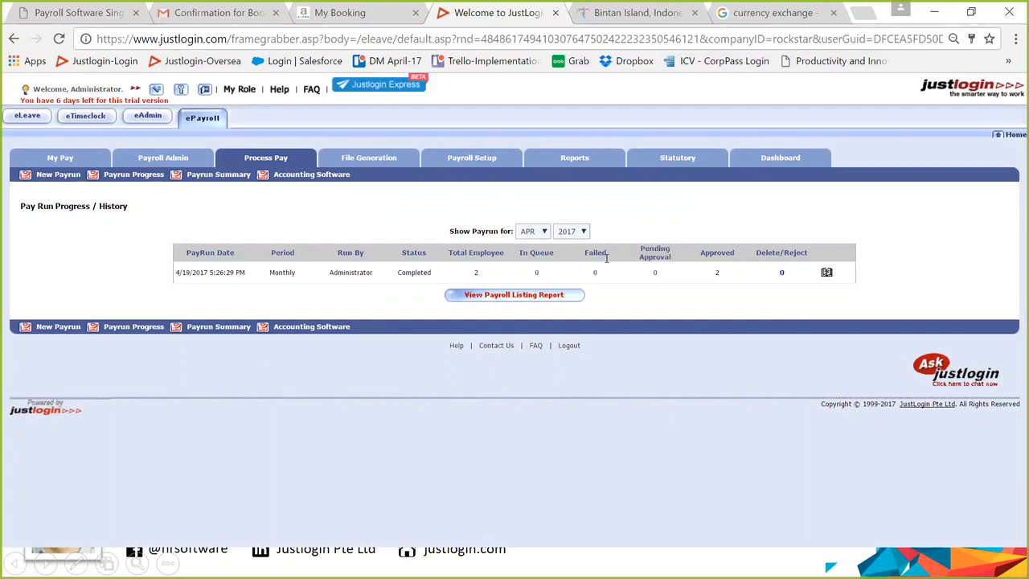
pyautogui.tripleClick(545, 254)
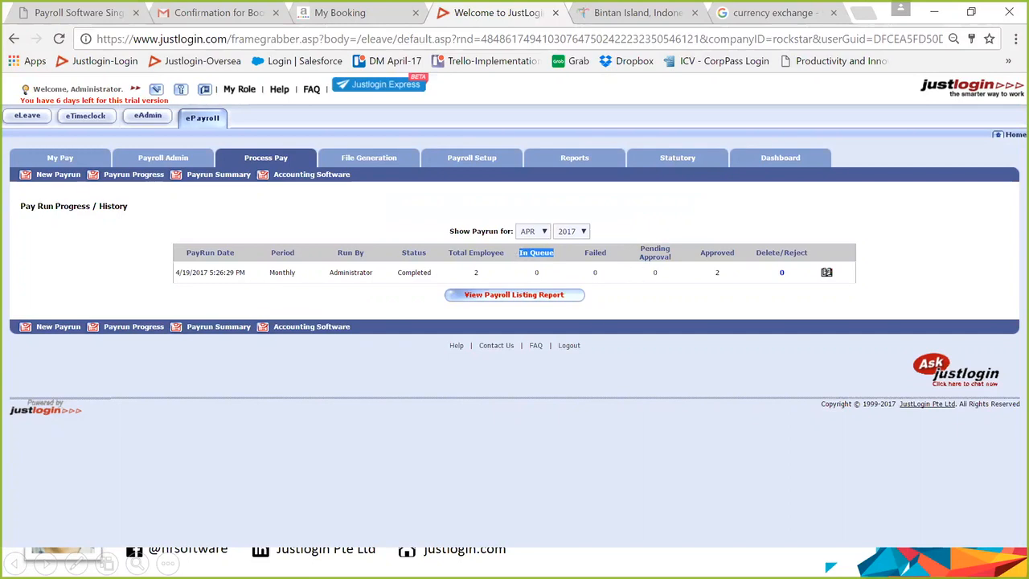
pyautogui.moveTo(186, 253); pyautogui.dragTo(706, 254)
# Open the employee list of the April 2017 payrun and check each employee's approval status
pyautogui.click(826, 272)
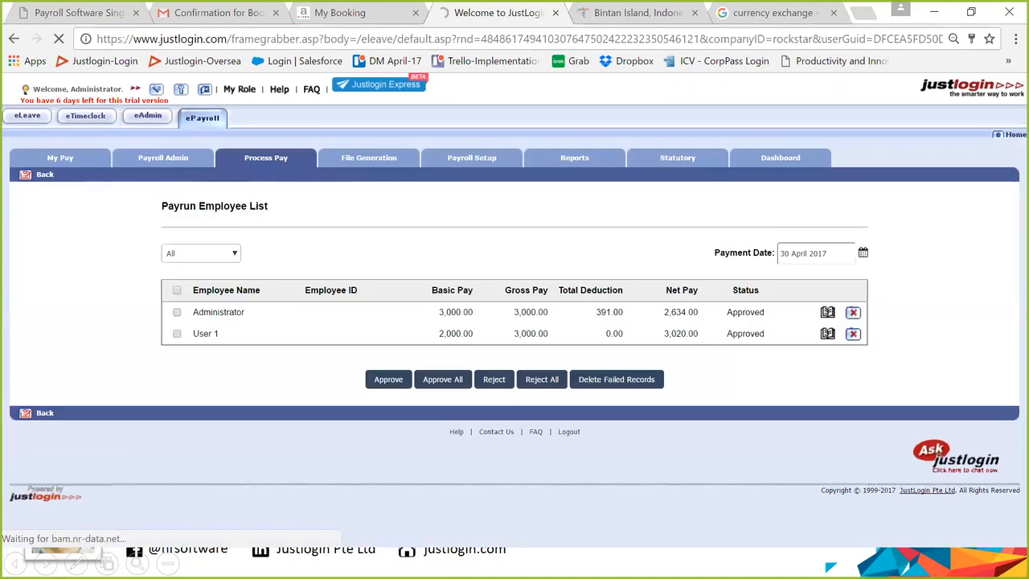
pyautogui.moveTo(261, 313); pyautogui.dragTo(200, 334)
pyautogui.click(219, 336)
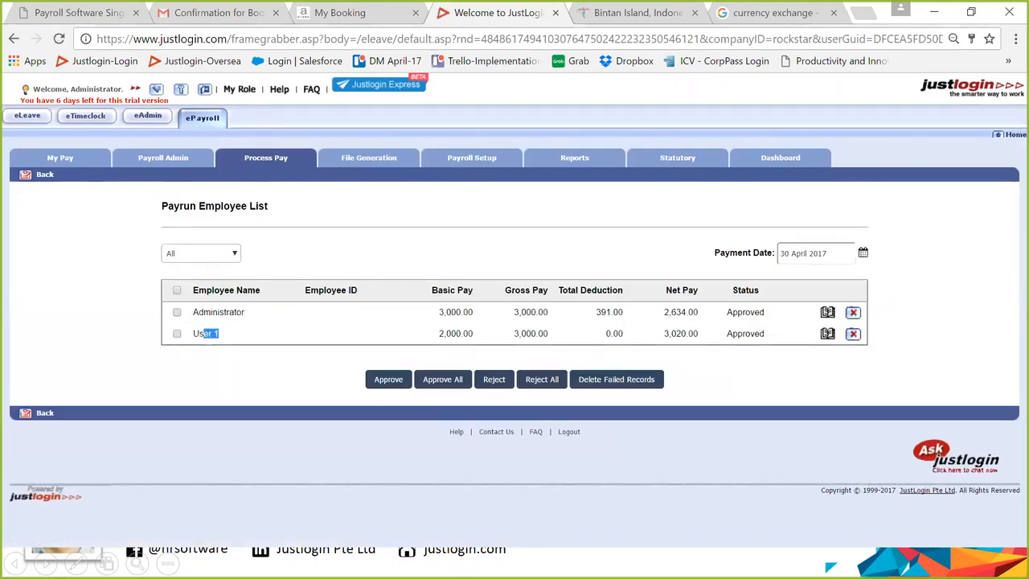
pyautogui.moveTo(726, 313); pyautogui.dragTo(726, 335)
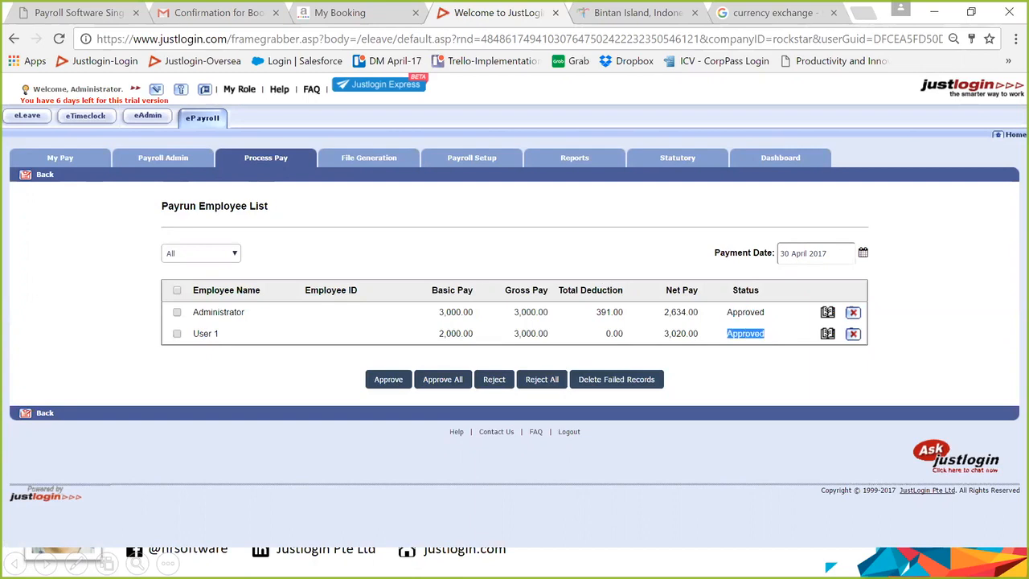
# Return to the payrun history and generate the payroll listing report for April 2017 with All selected
pyautogui.click(264, 161)
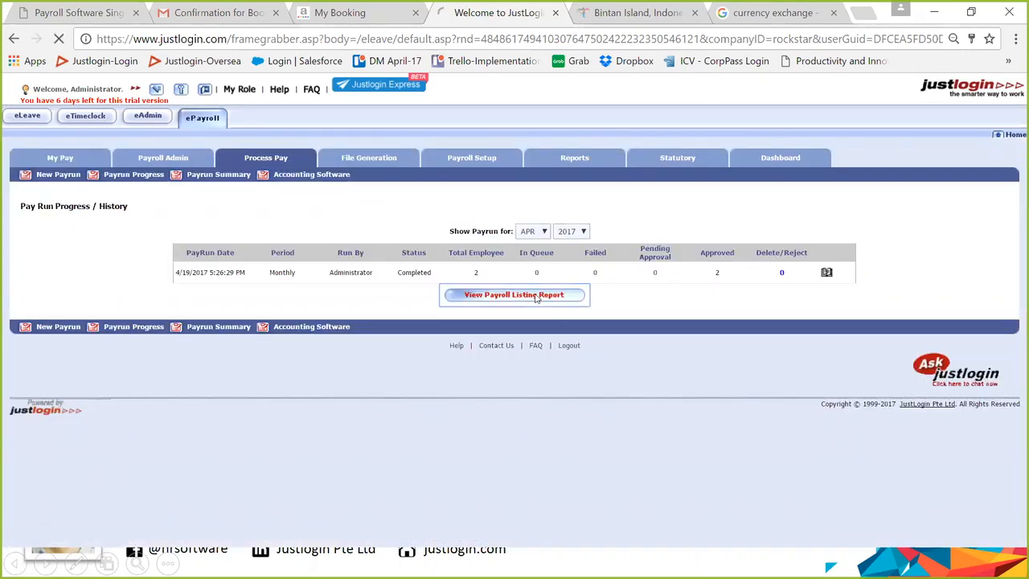
pyautogui.click(535, 297)
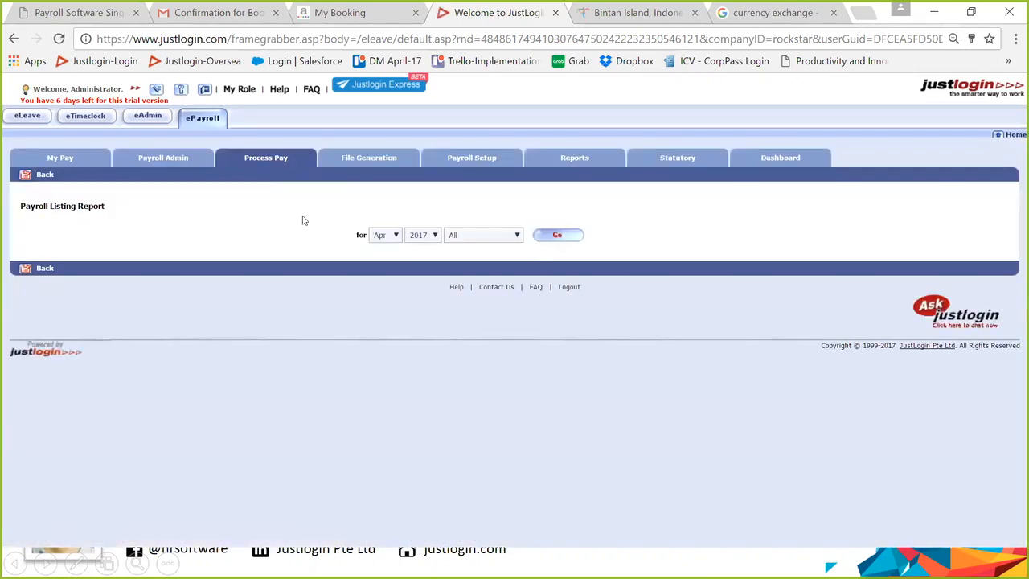
pyautogui.click(44, 177)
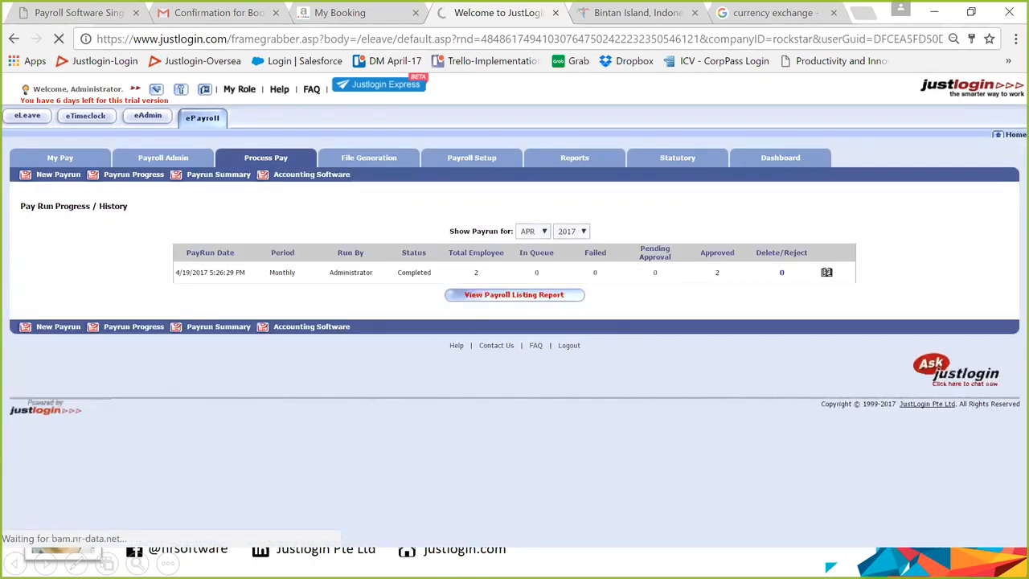
pyautogui.click(512, 296)
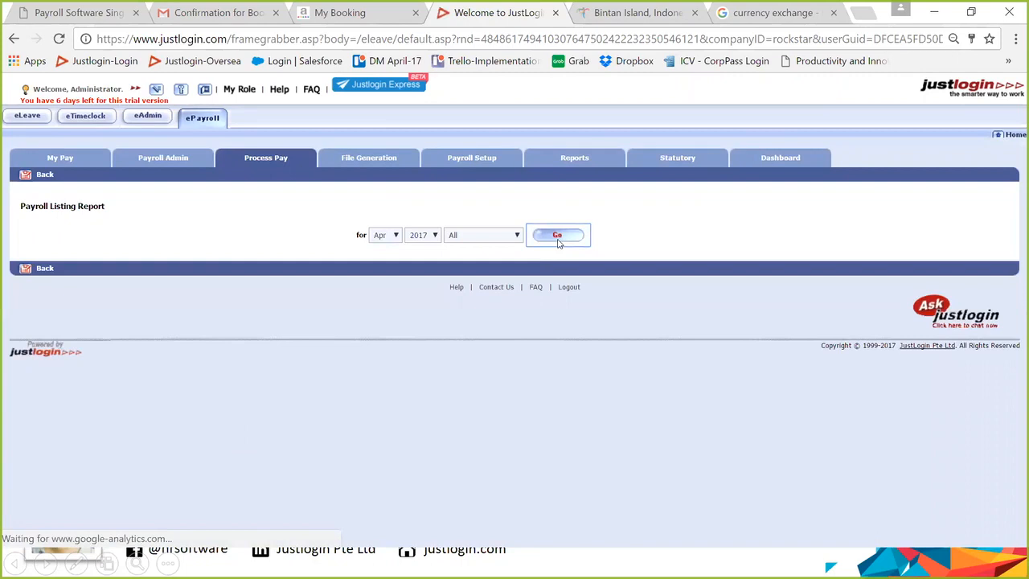
pyautogui.click(557, 236)
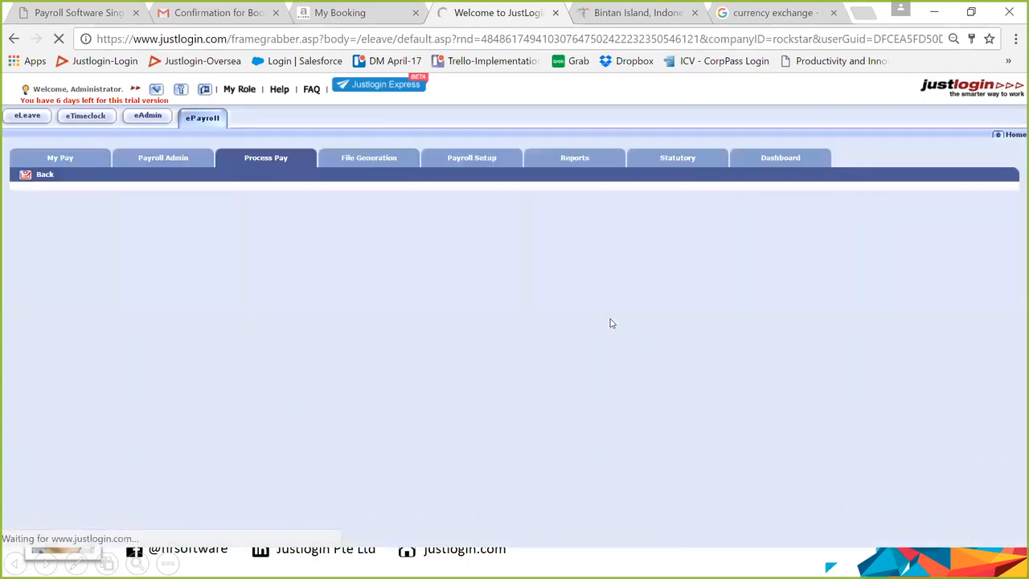
pyautogui.scroll(-3, 599, 277)
pyautogui.scroll(2, 587, 230)
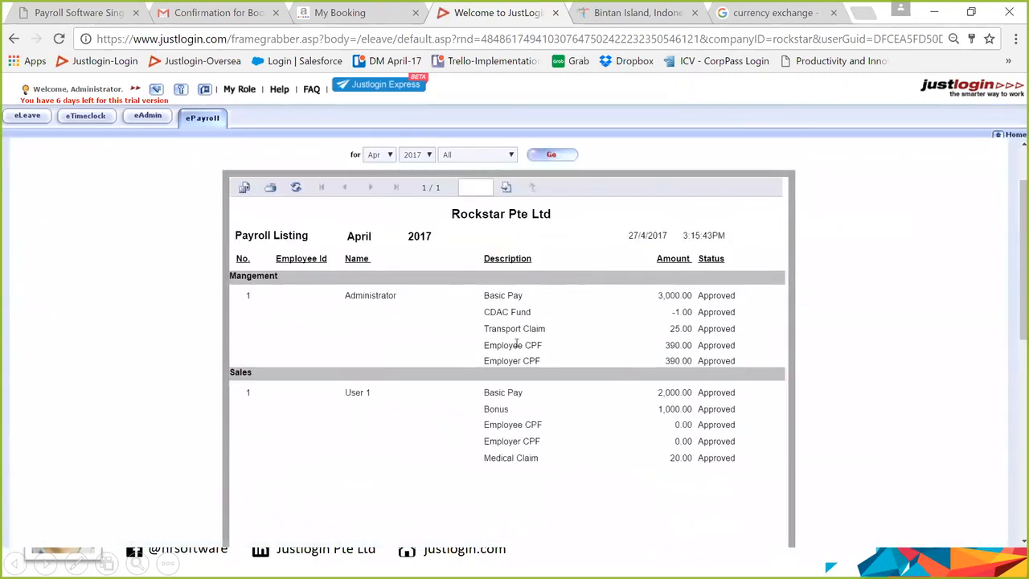
# Examine the Administrator's Basic Pay, Employee CPF and Employer CPF amounts in the payroll listing report, and return to the payrun history
pyautogui.moveTo(483, 346); pyautogui.dragTo(554, 361)
pyautogui.moveTo(657, 296); pyautogui.dragTo(700, 296)
pyautogui.moveTo(663, 346); pyautogui.dragTo(692, 361)
pyautogui.scroll(-3, 595, 337)
pyautogui.scroll(3, 595, 319)
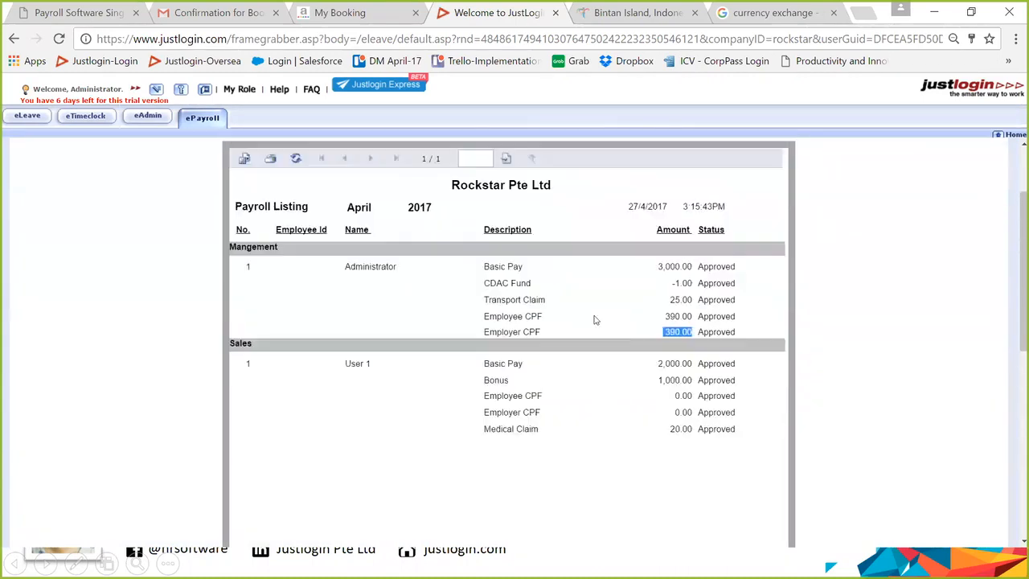
pyautogui.scroll(2, 594, 319)
pyautogui.click(44, 175)
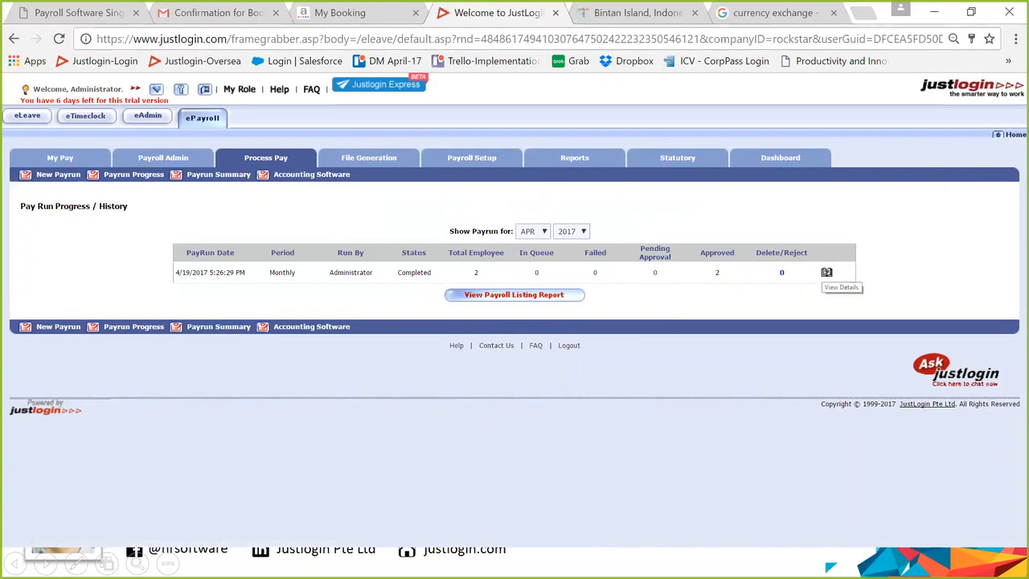
# Open the April 2017 payrun summary through the dashboard's post-payroll Release stage and check the employees' release status
pyautogui.click(780, 158)
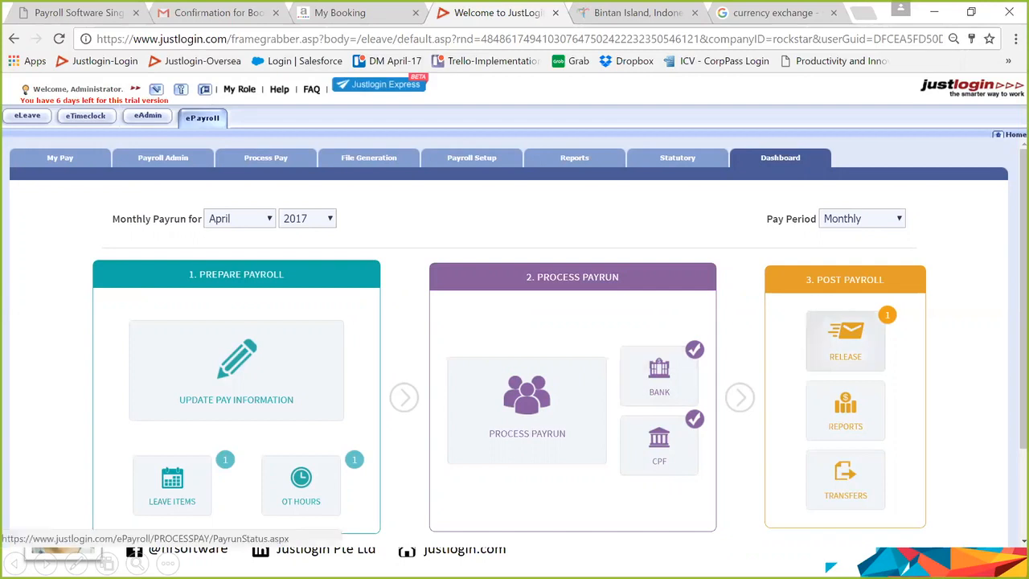
pyautogui.click(845, 341)
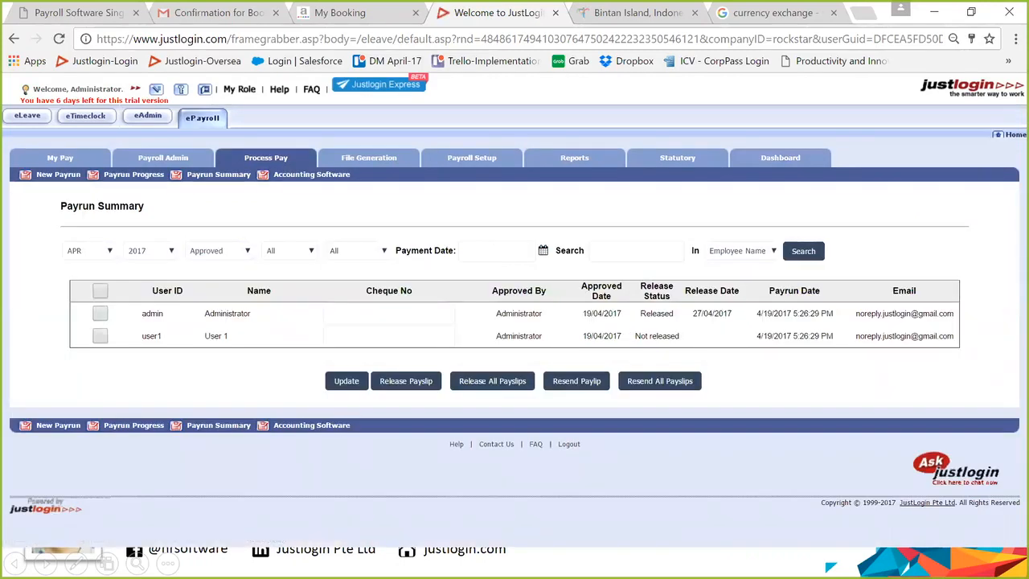
pyautogui.click(780, 158)
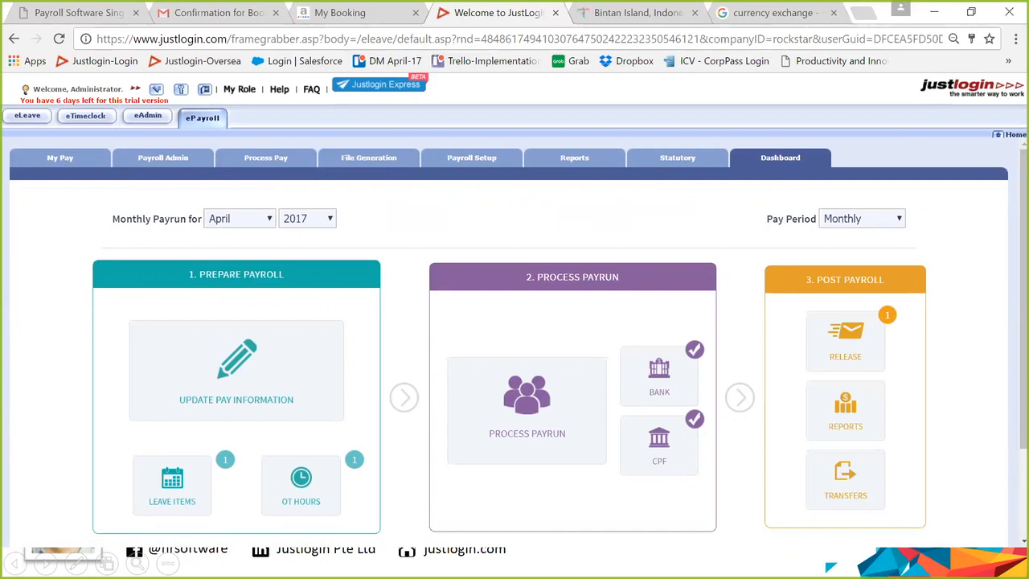
pyautogui.click(845, 337)
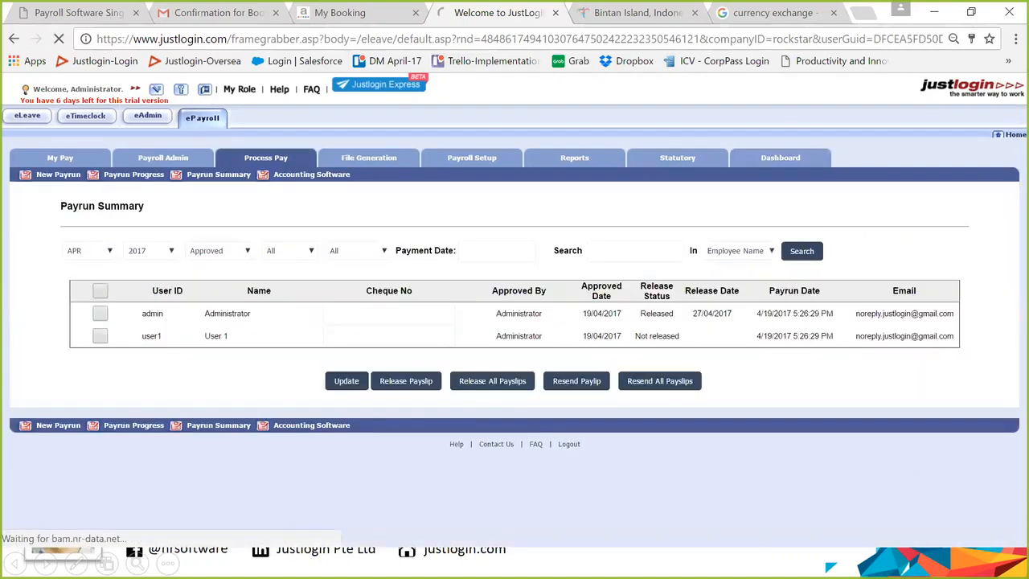
pyautogui.moveTo(680, 337); pyautogui.dragTo(628, 330)
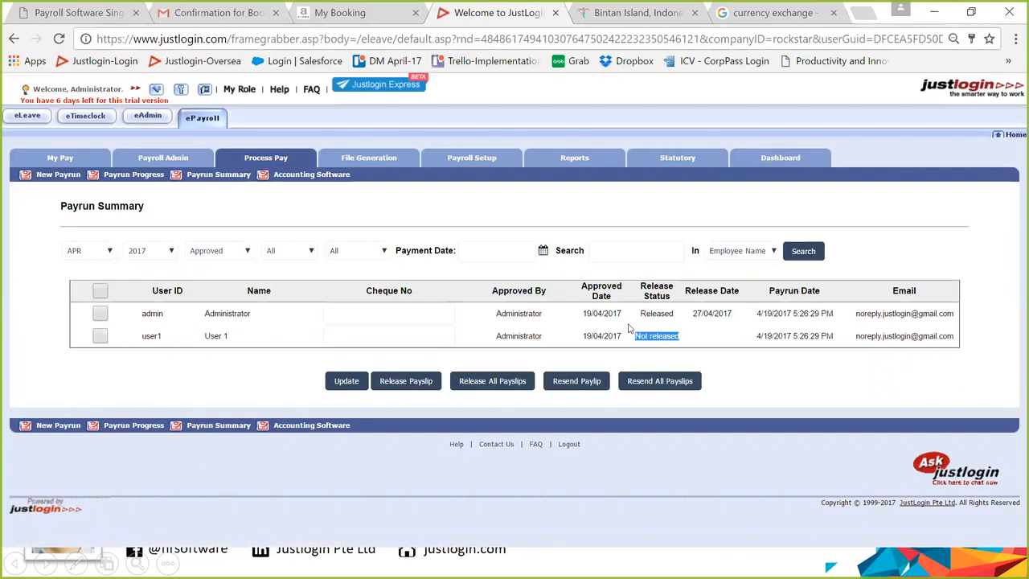
pyautogui.click(645, 331)
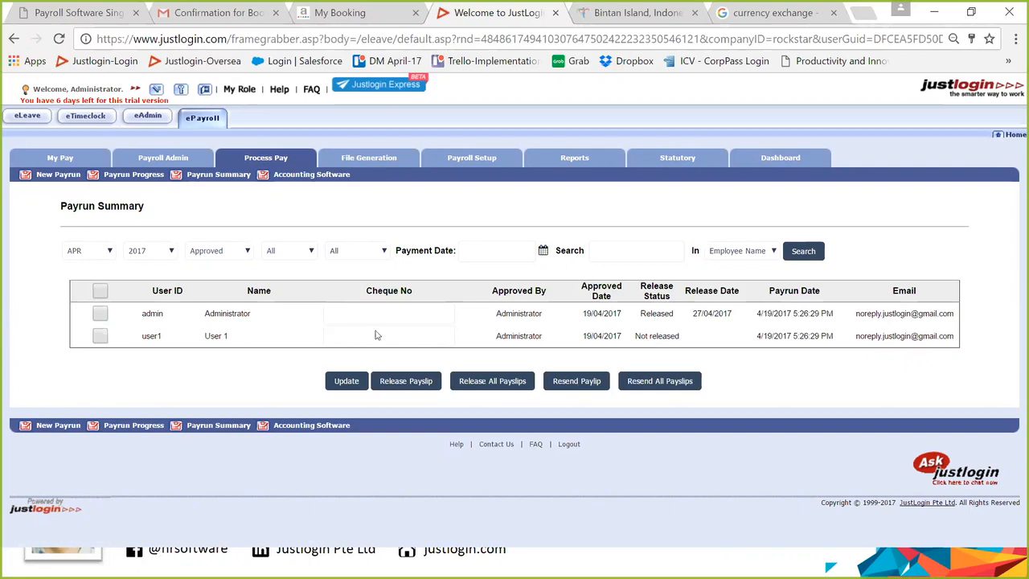
# Release the April 2017 payslips of admin and user1 one at a time, and check their release status
pyautogui.click(100, 314)
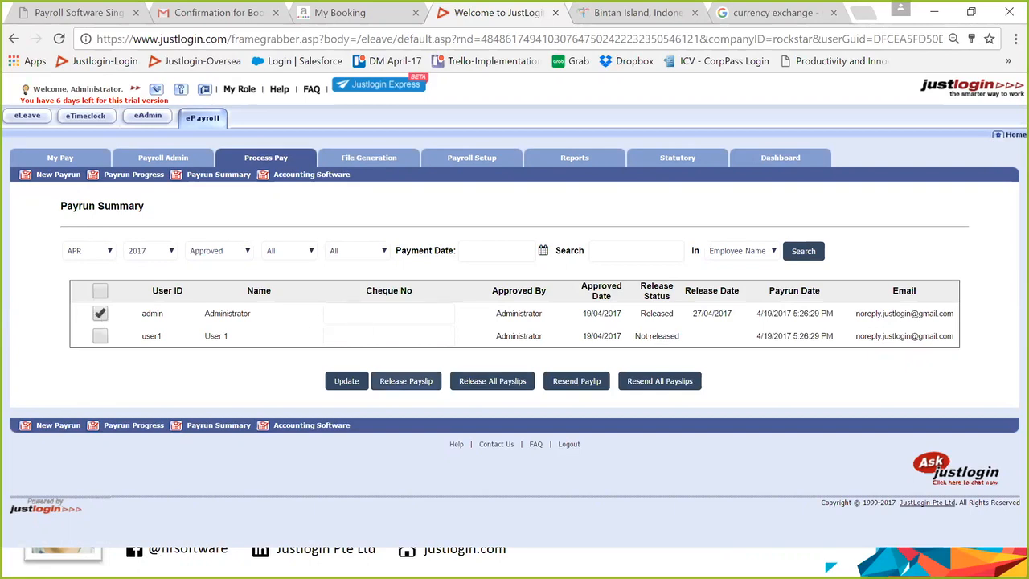
pyautogui.click(406, 380)
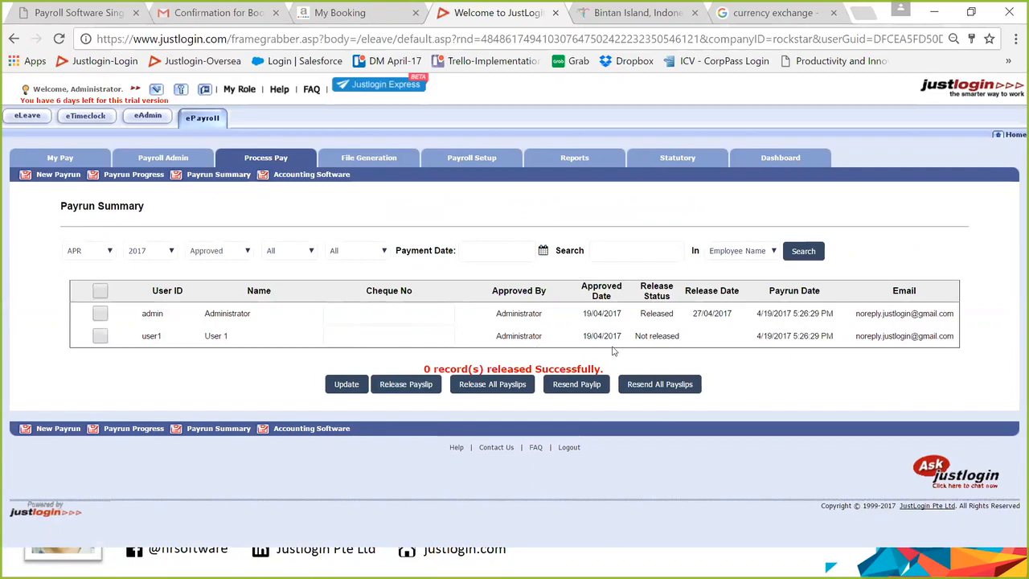
pyautogui.click(100, 336)
pyautogui.click(406, 383)
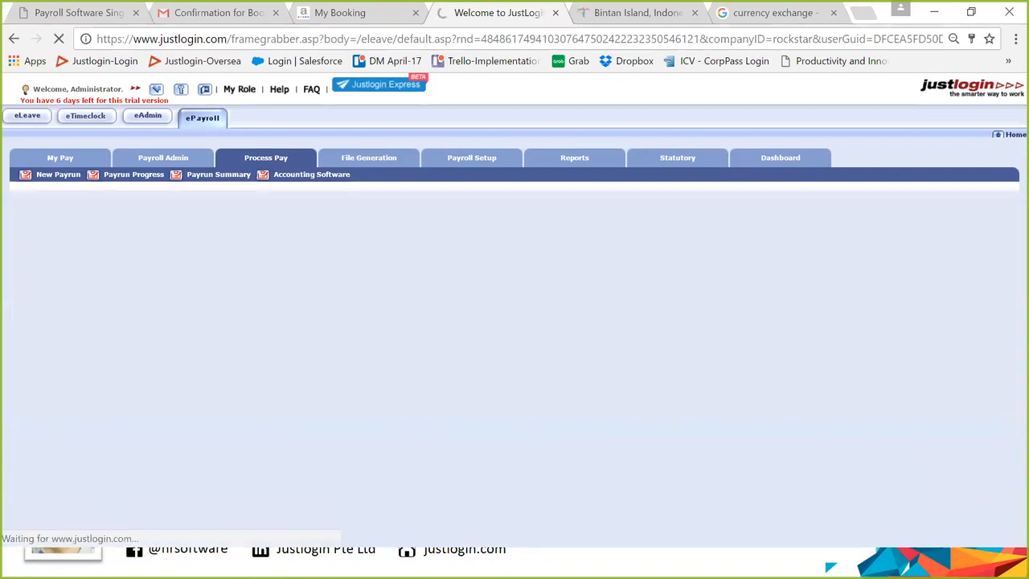
pyautogui.doubleClick(652, 313)
pyautogui.click(657, 315)
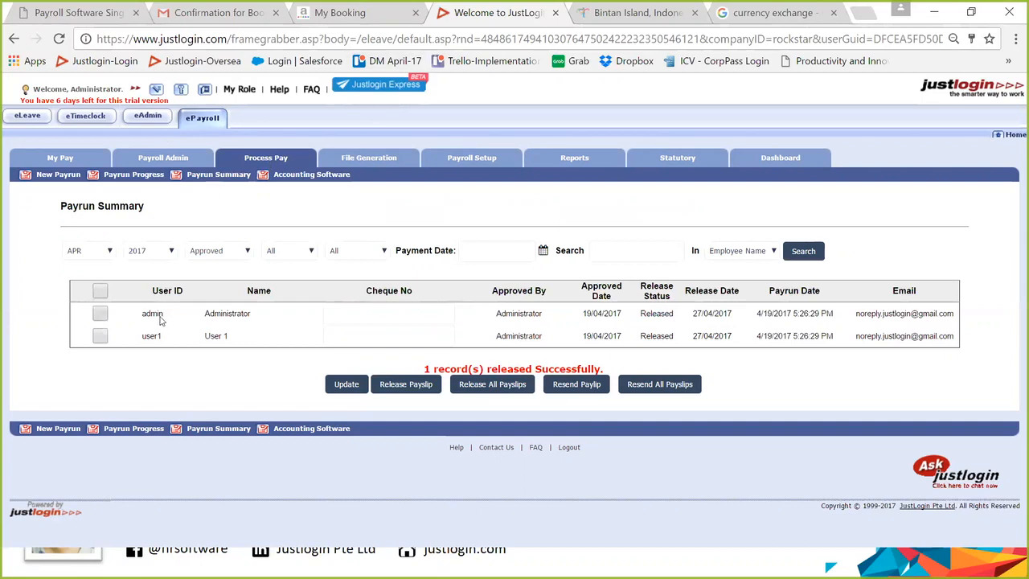
# Open the My Pay page in a separate browser tab and view the April 2017 pay slip
pyautogui.rightClick(69, 158)
pyautogui.click(131, 169)
pyautogui.click(540, 14)
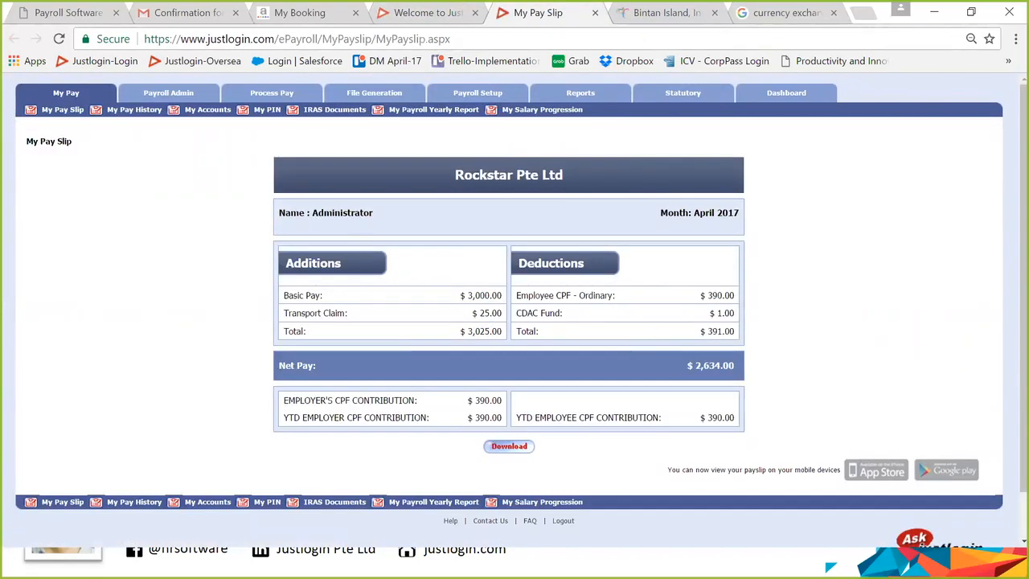
# Download the April 2017 pay slip as a PDF, review its contents, and close the PDF
pyautogui.click(508, 445)
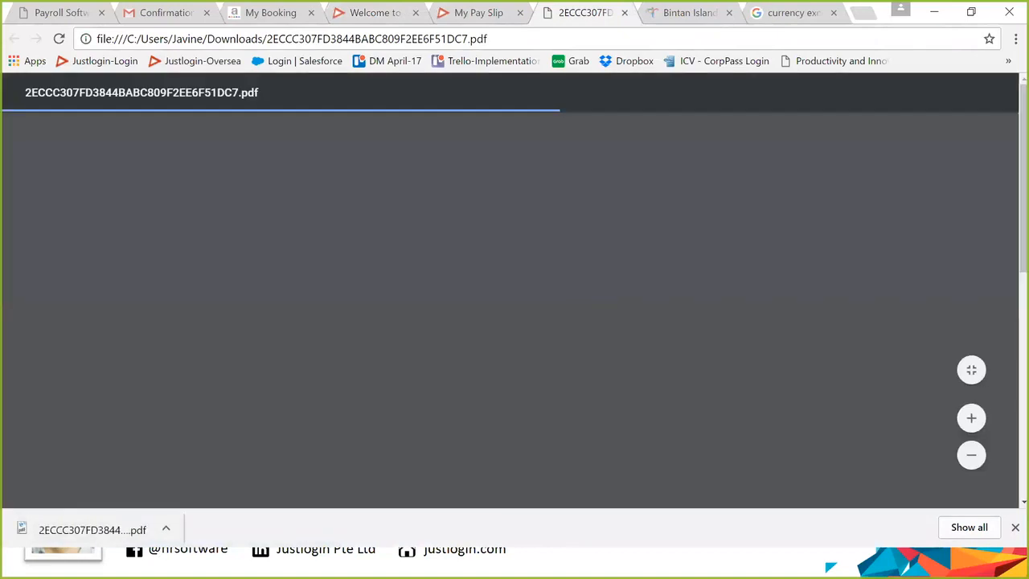
pyautogui.scroll(-2, 648, 348)
pyautogui.scroll(-5, 508, 321)
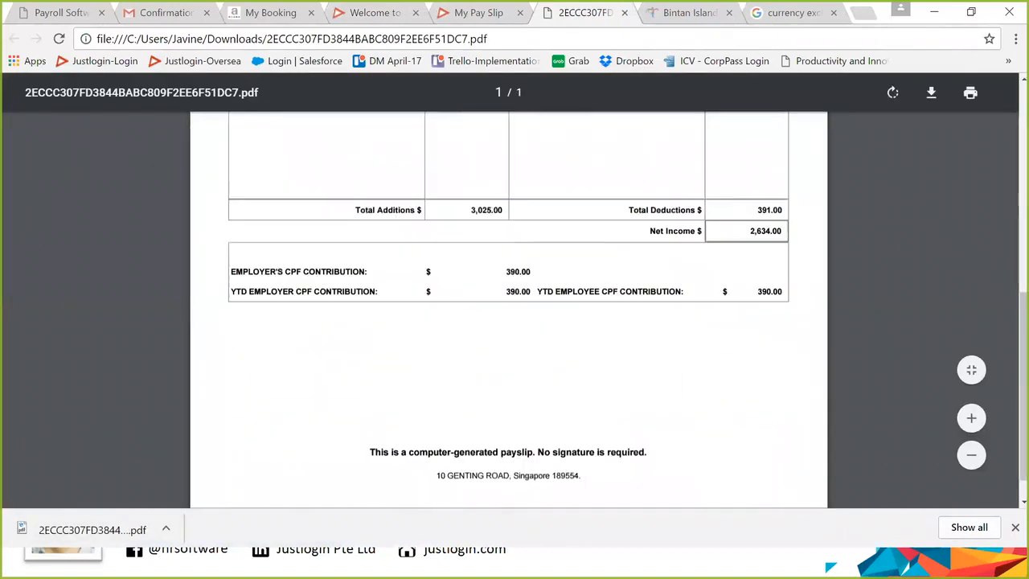
pyautogui.scroll(4, 508, 321)
pyautogui.scroll(2, 326, 333)
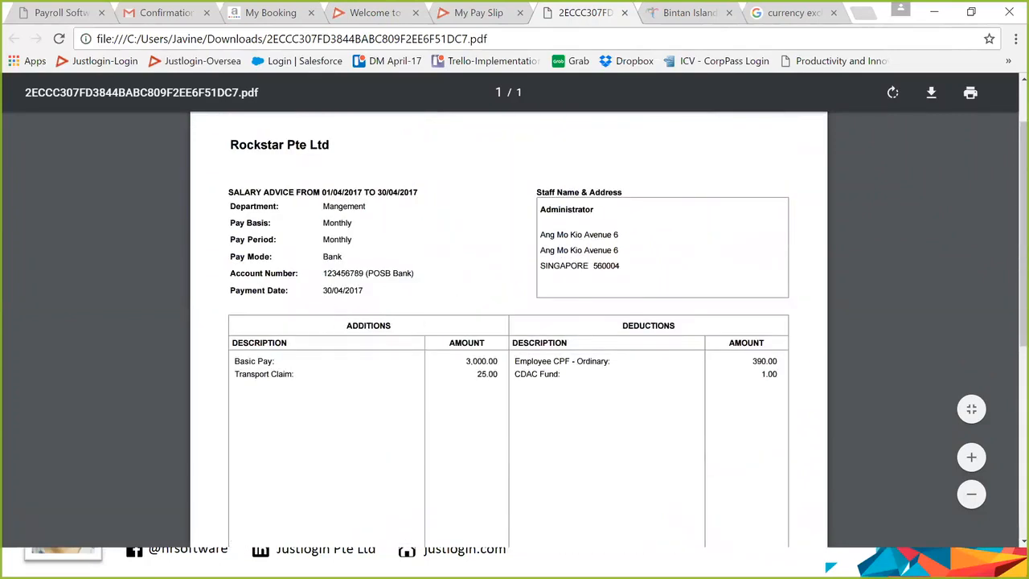
pyautogui.click(624, 13)
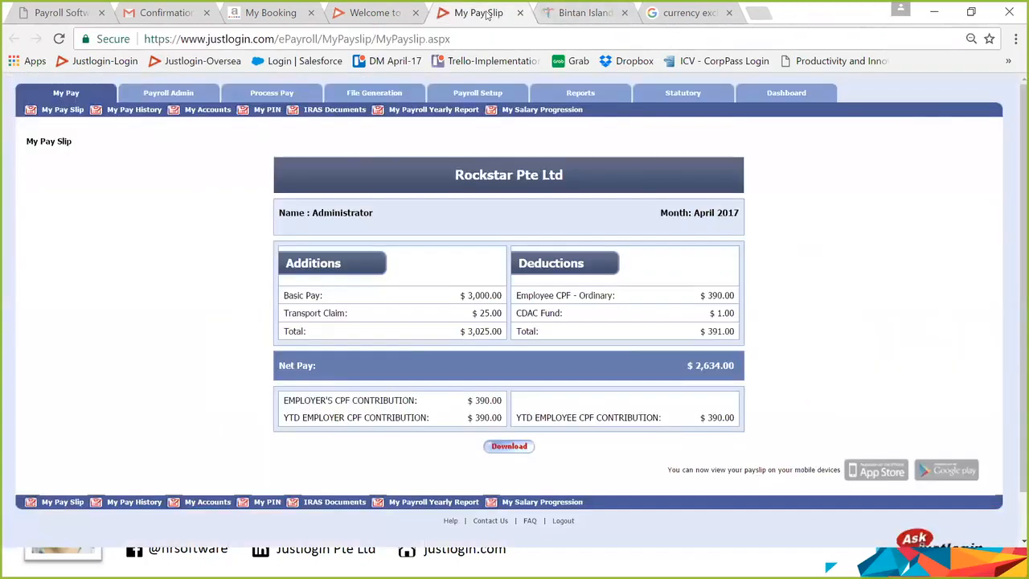
# Switch to the JustLogin Express My Payslip page, view the account menu options, and select the January 2017 payslip
pyautogui.click(372, 14)
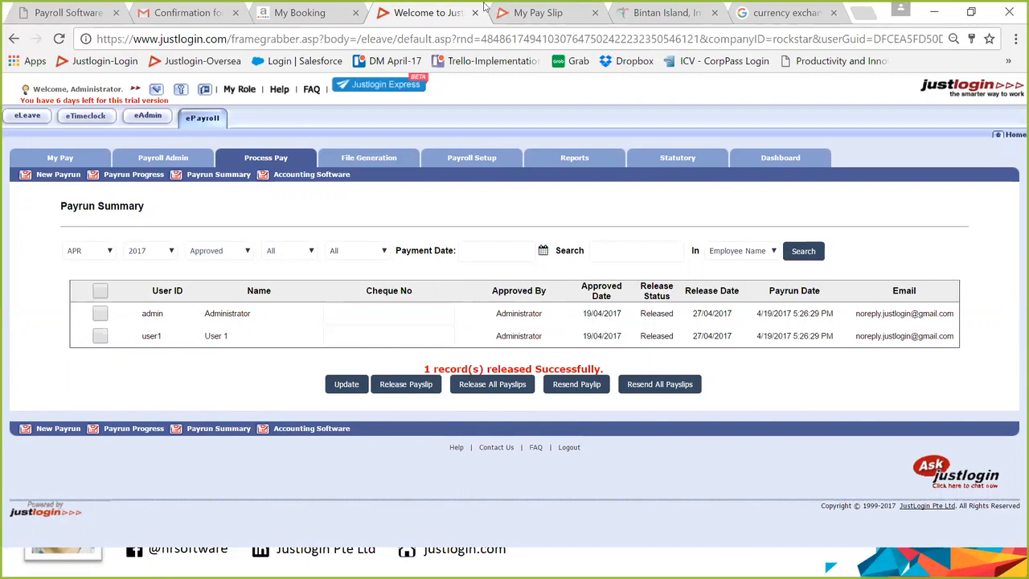
pyautogui.click(531, 13)
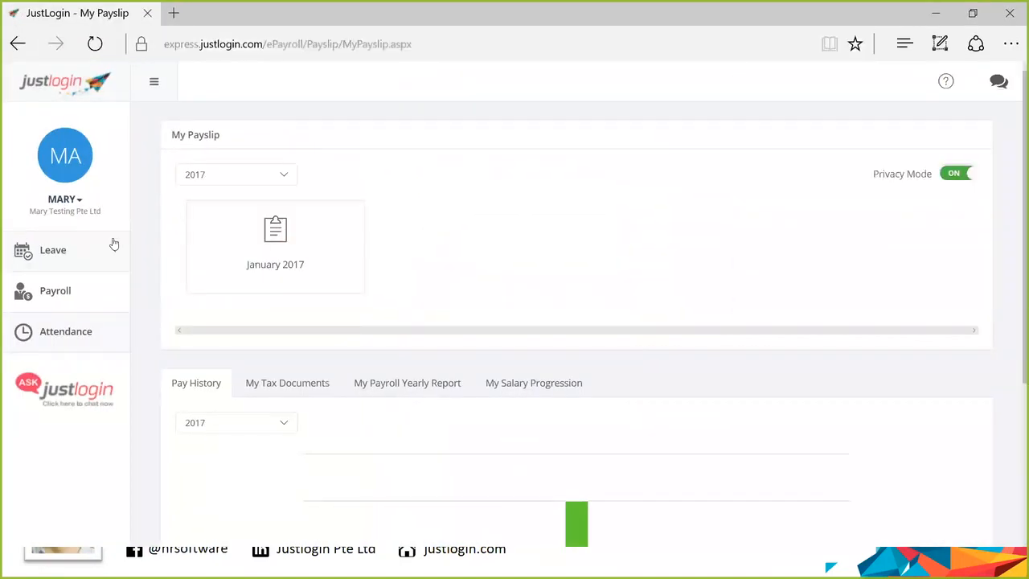
pyautogui.click(75, 209)
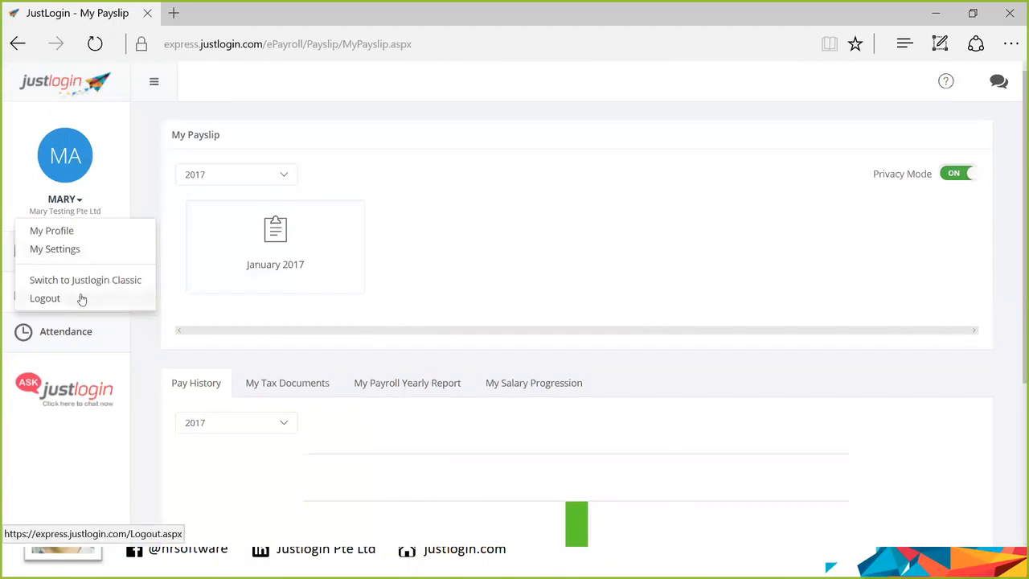
pyautogui.click(381, 269)
pyautogui.click(277, 246)
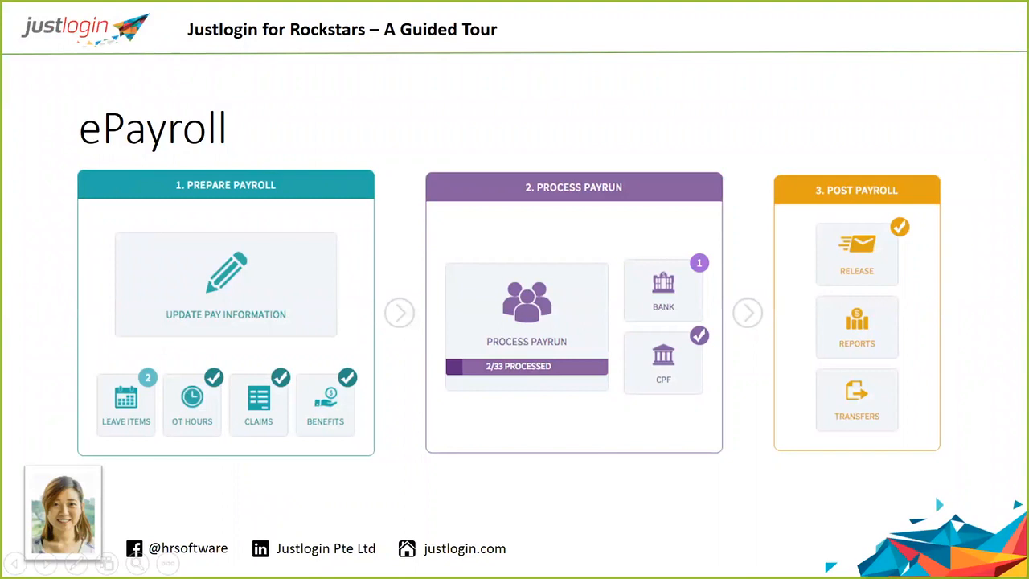
pyautogui.press('Right')
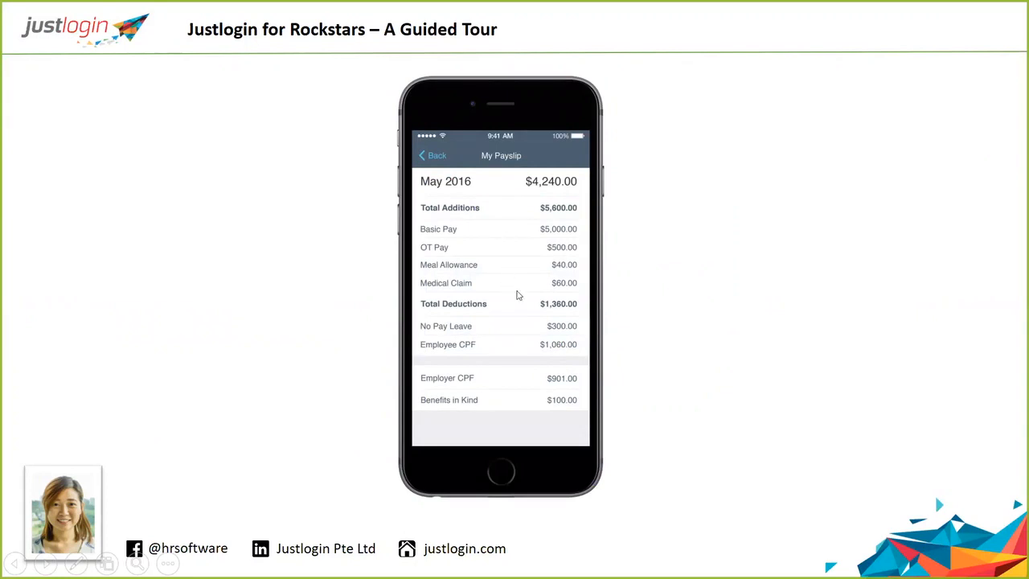
pyautogui.press('Right')
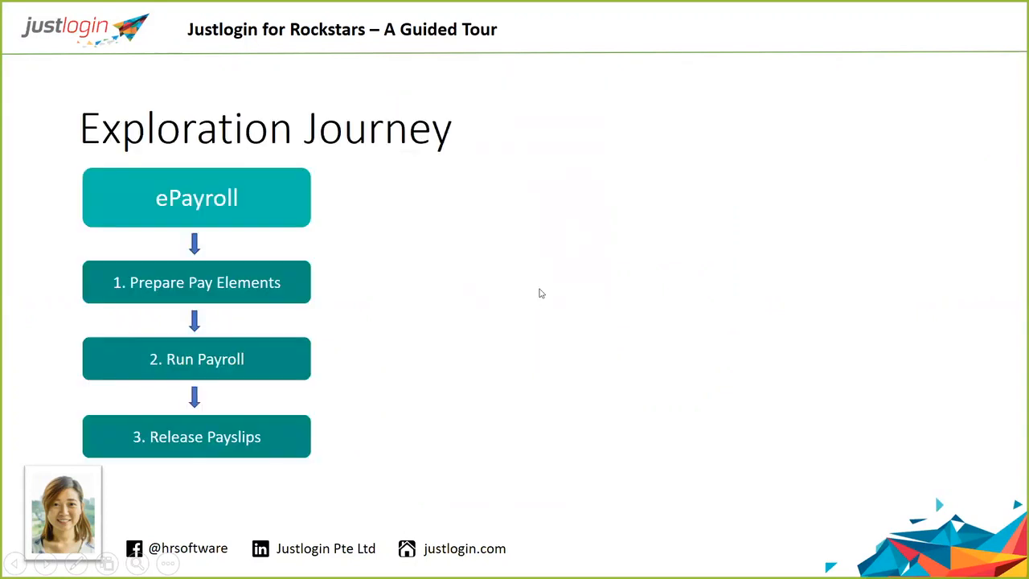
pyautogui.click(550, 281)
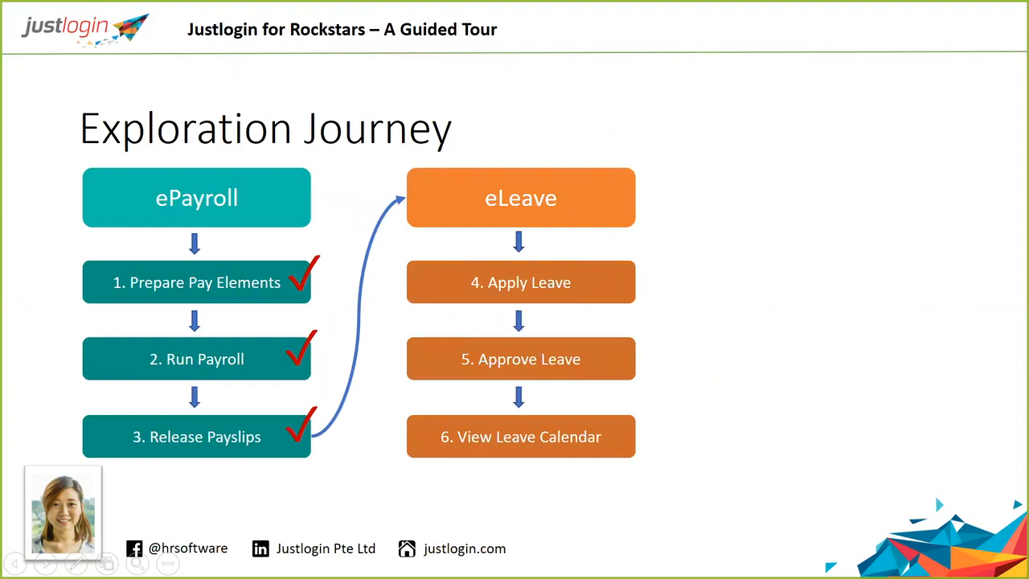
pyautogui.click(577, 333)
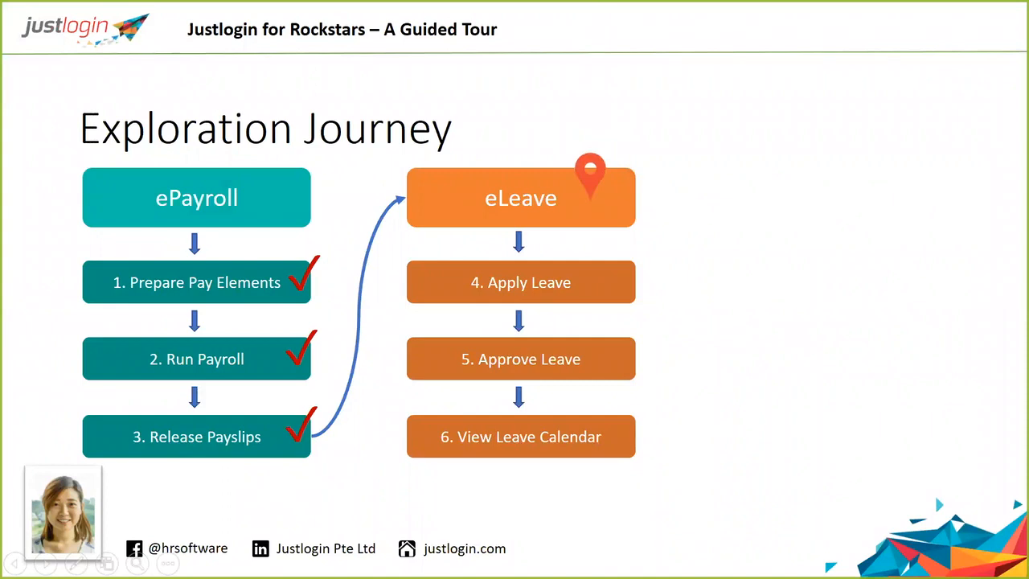
pyautogui.click(583, 318)
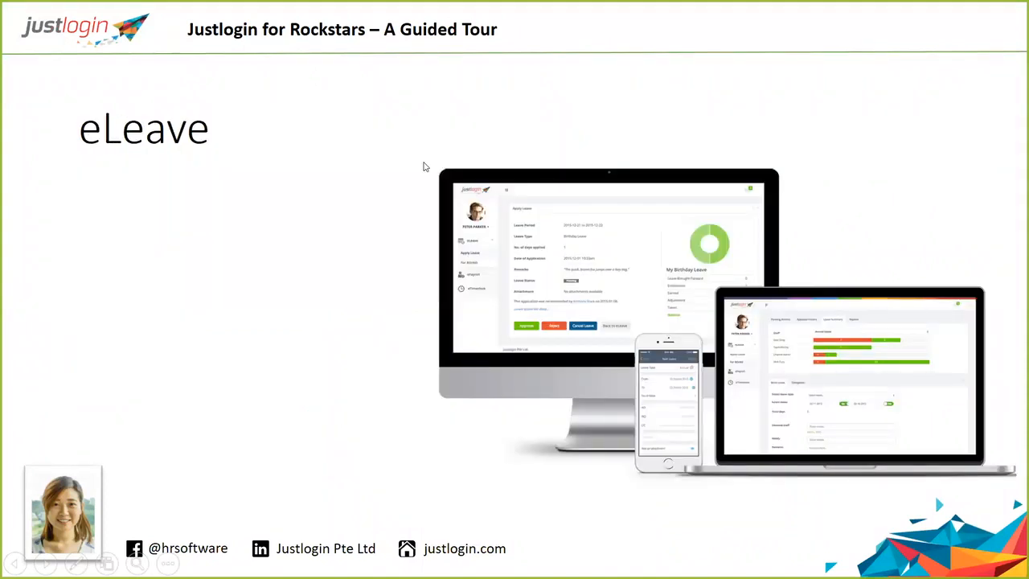
pyautogui.click(425, 166)
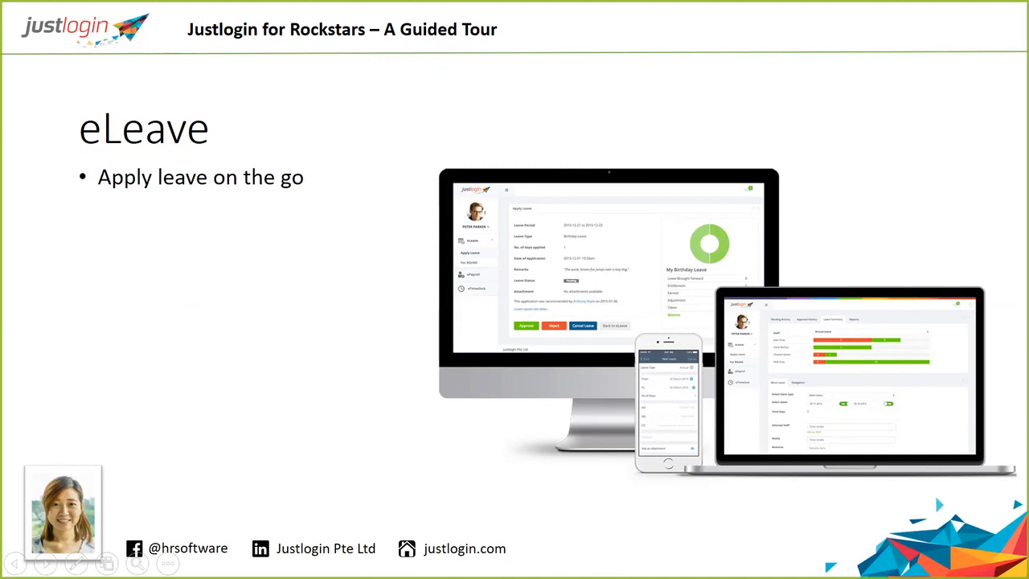